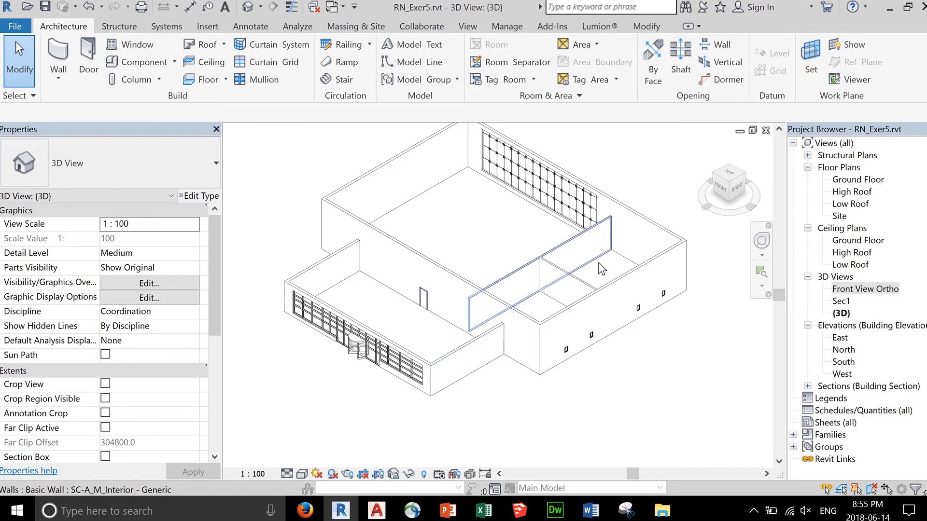
Open the Ground Floor plan and start a new wall using the Curtain Wall type Storefront
double_click(862, 179)
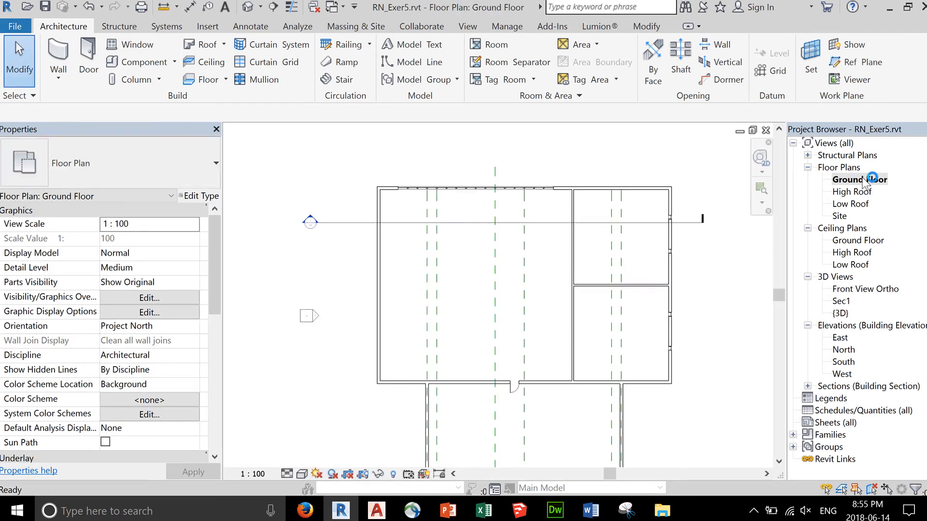
scroll(588, 287, "down", 2)
scroll(630, 363, "up", 4)
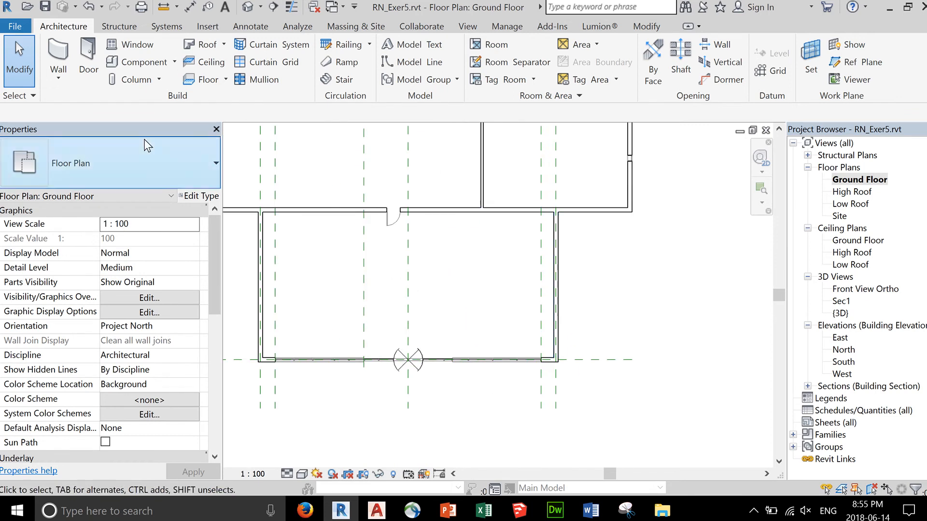
left_click(59, 58)
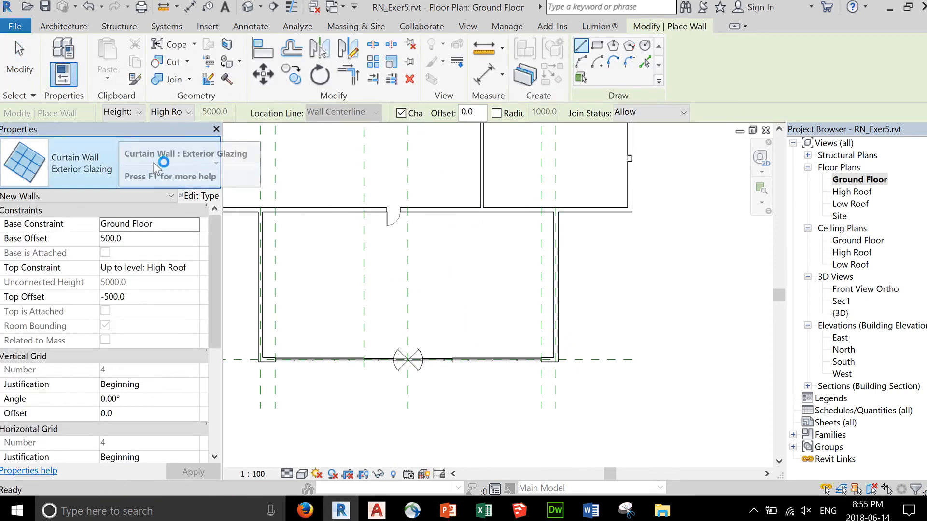
left_click(91, 164)
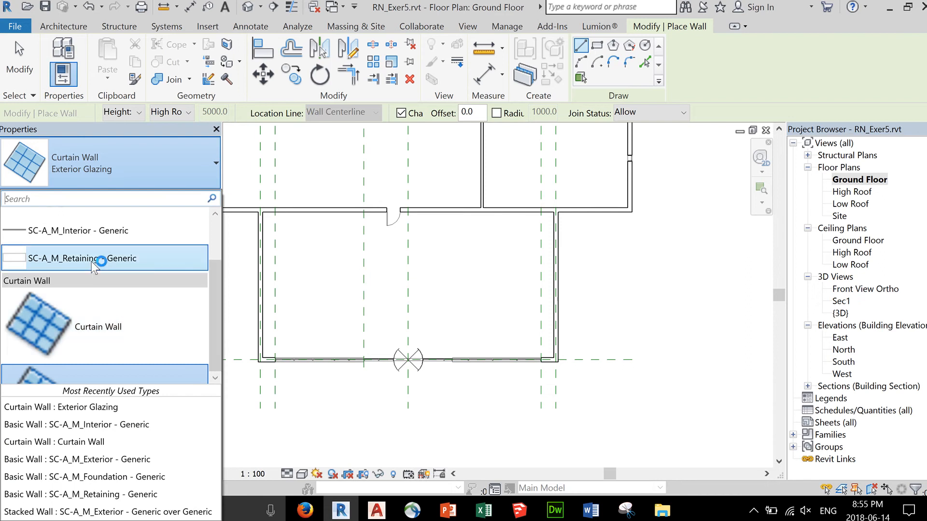
type("curt")
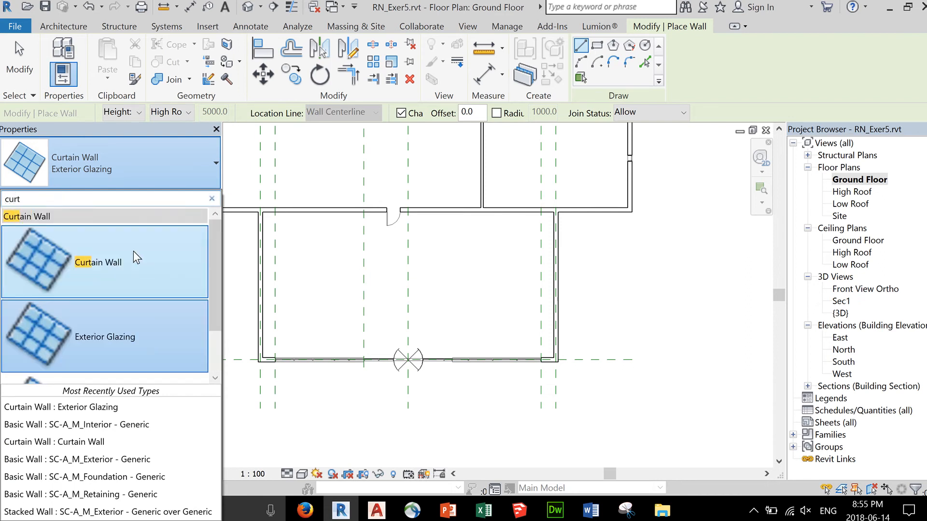
scroll(133, 266, "down", 2)
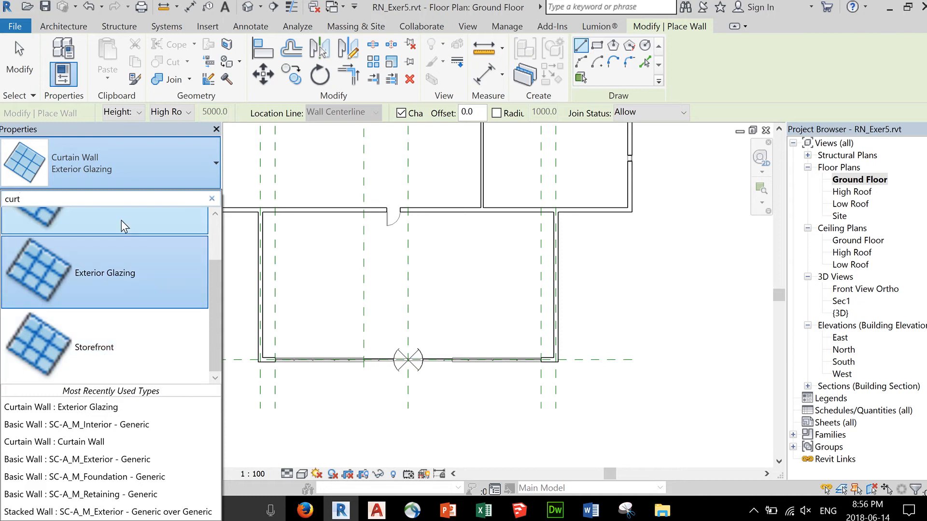
left_click(119, 345)
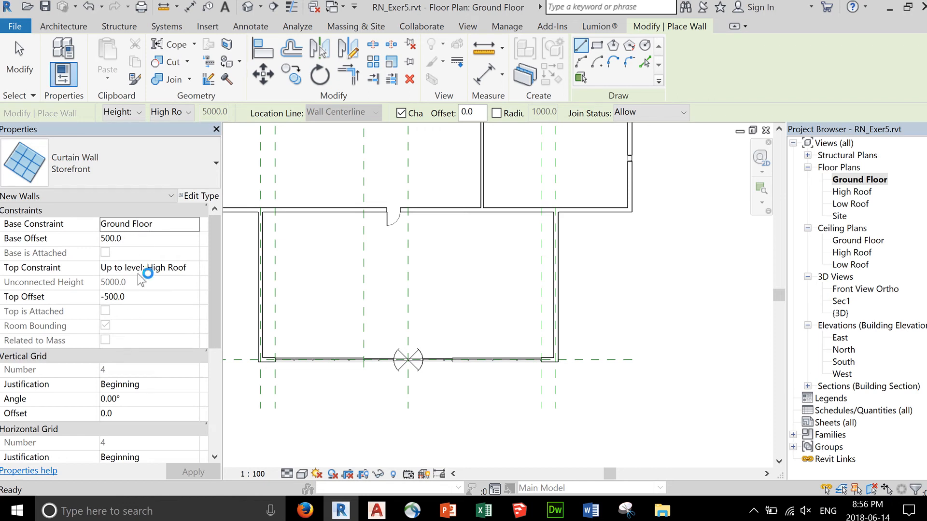
Set the new storefront wall's top constraint to Up to level: Low Roof
left_click(186, 270)
left_click(193, 269)
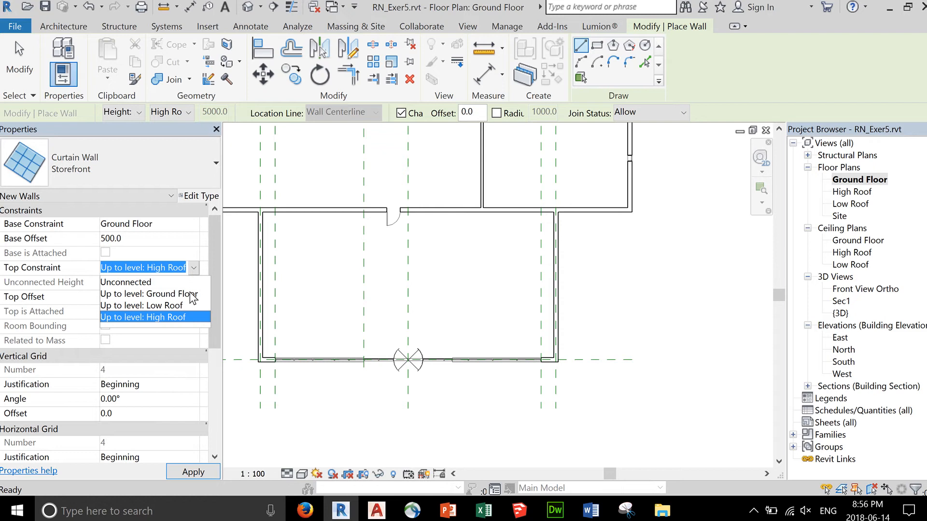
left_click(184, 306)
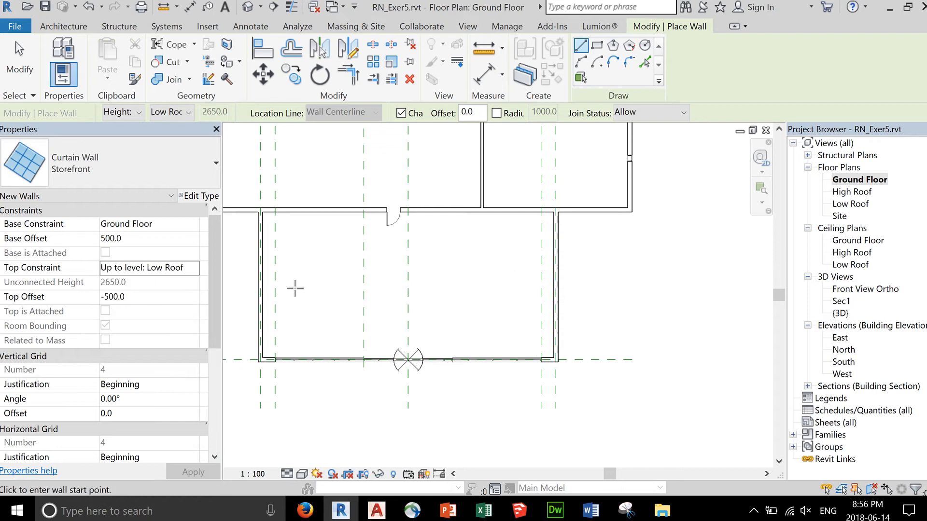
left_click(160, 269)
double_click(142, 297)
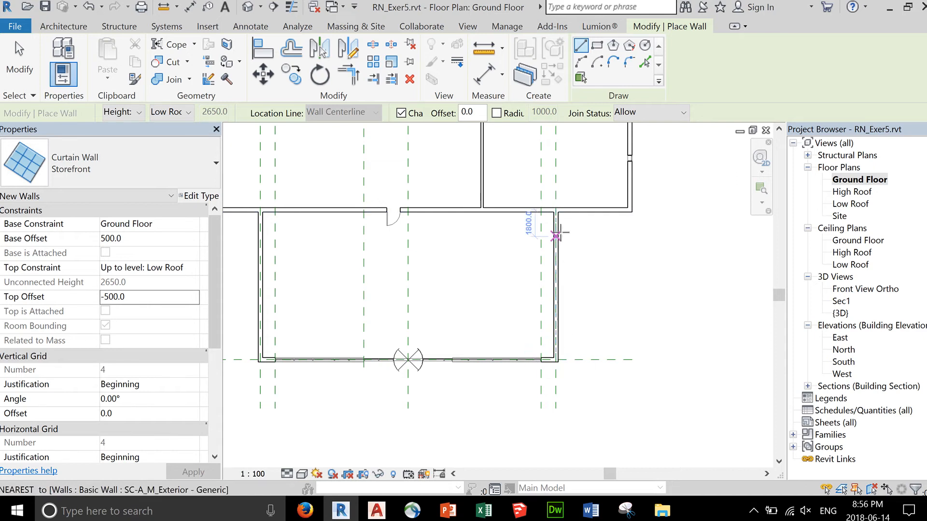
Review the Storefront type properties, then draw the curtain wall inside the front block's east wall, about 8200 mm long
left_click(200, 196)
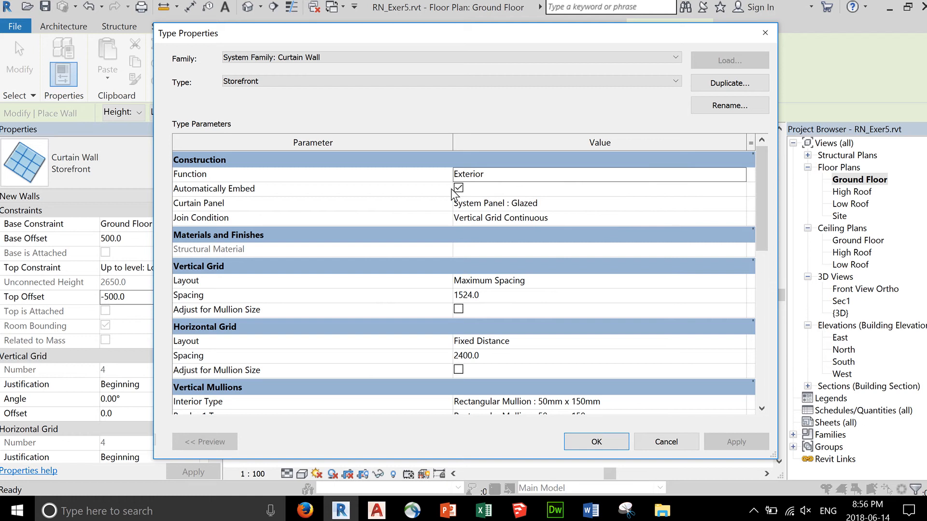
left_click_drag(763, 198, 761, 259)
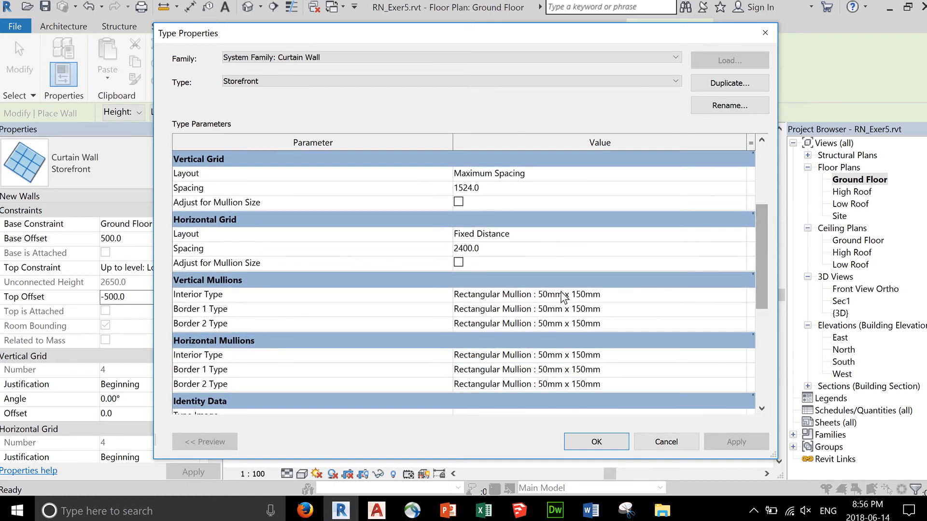
left_click(530, 308)
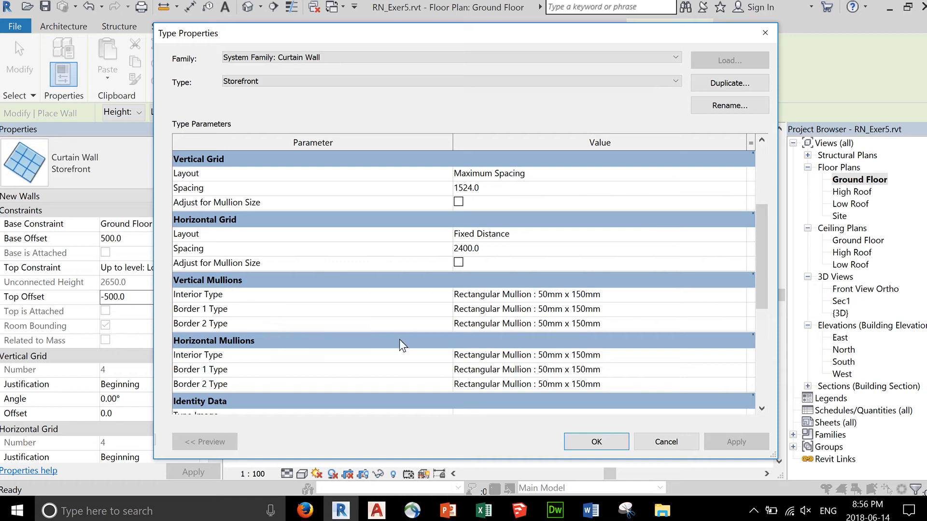
left_click(586, 443)
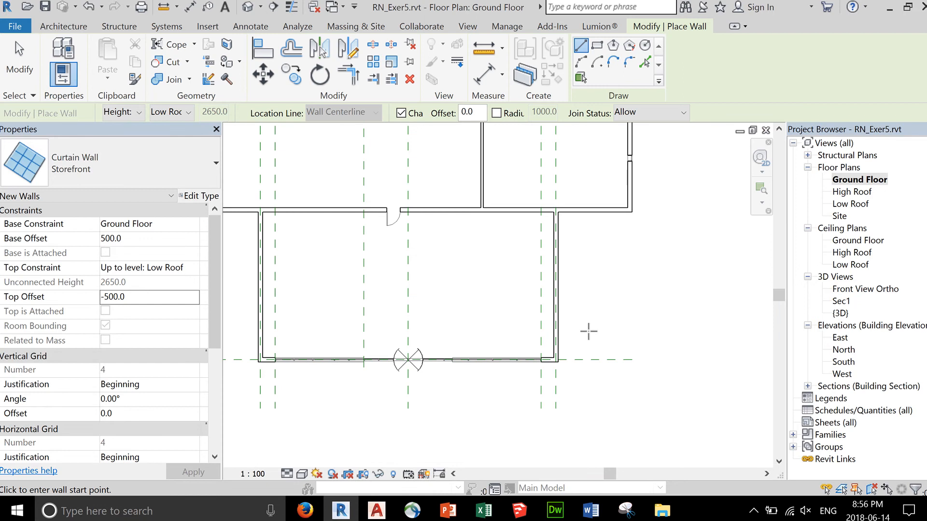
left_click(556, 347)
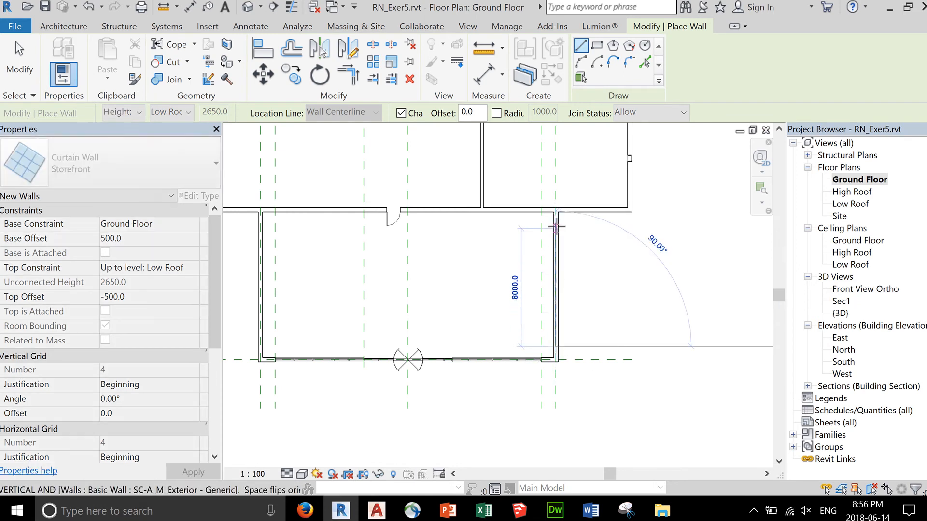
left_click(556, 214)
key("Escape")
scroll(583, 294, "up", 2)
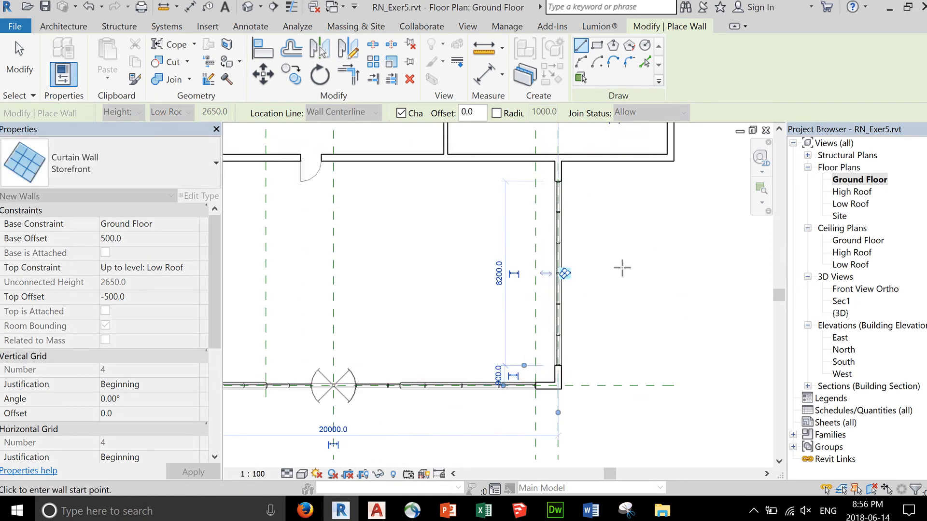
scroll(621, 268, "up", 1)
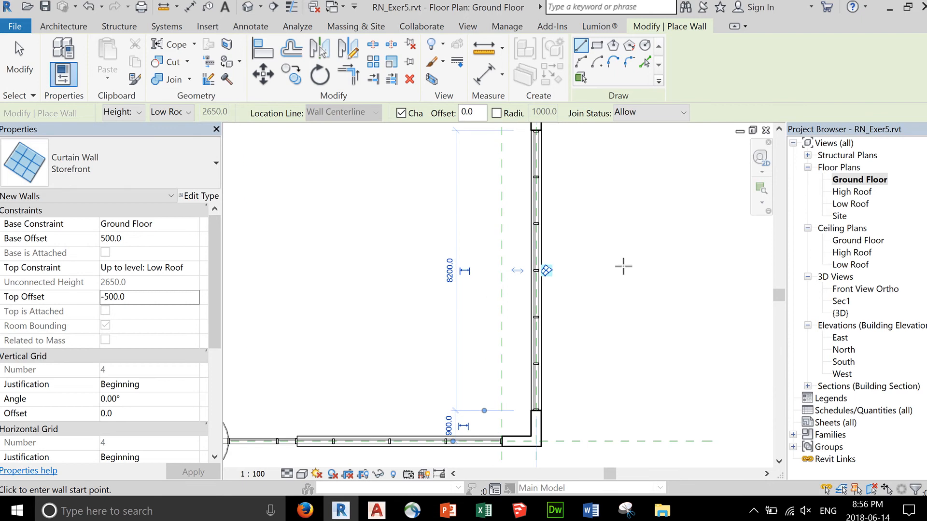
Change the Ground Floor plan's detail level to Fine and its visual style to Shaded
left_click(287, 474)
left_click(300, 449)
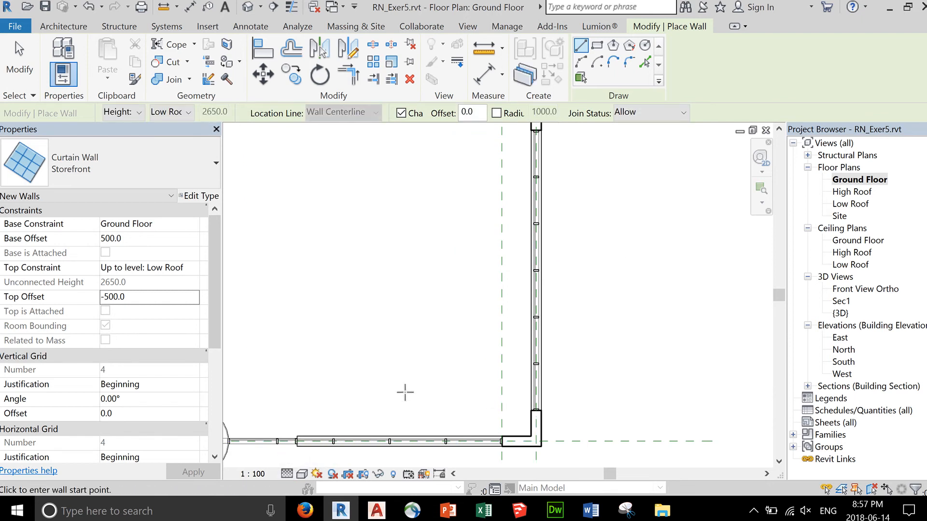
left_click(308, 473)
left_click(328, 420)
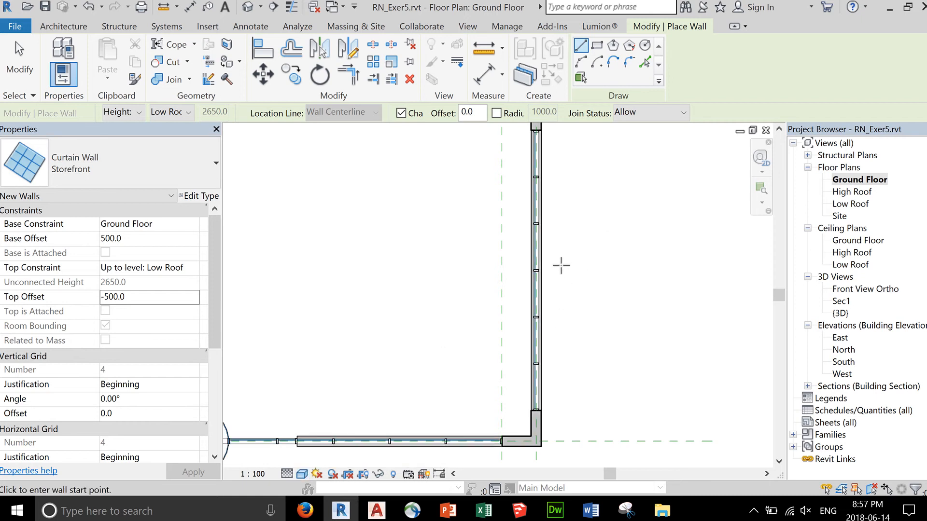
Open the East elevation and inspect the storefront curtain wall in the front block
double_click(840, 337)
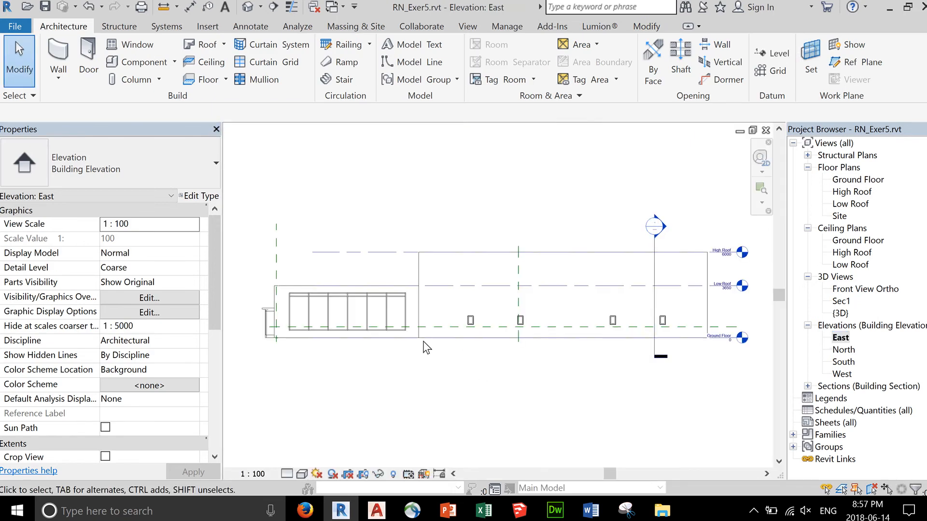
scroll(358, 322, "up", 2)
scroll(463, 377, "up", 2)
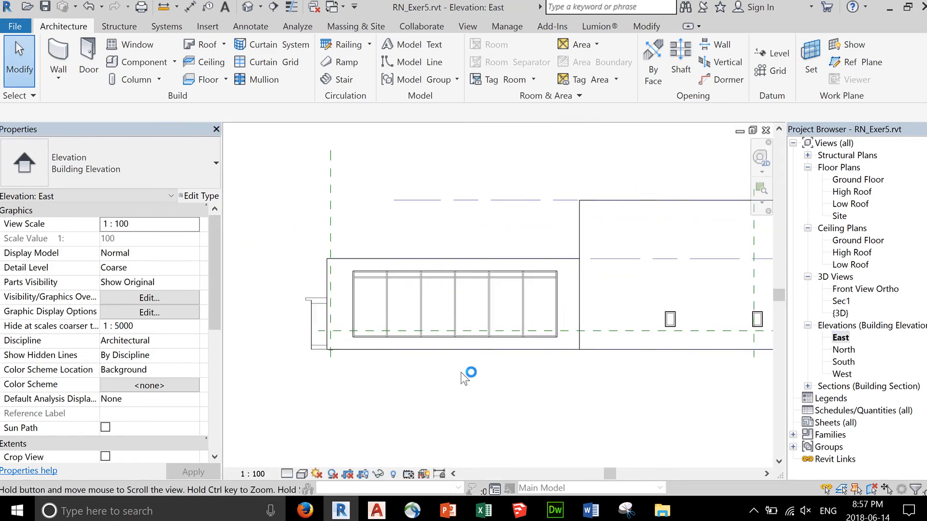
scroll(425, 313, "up", 1)
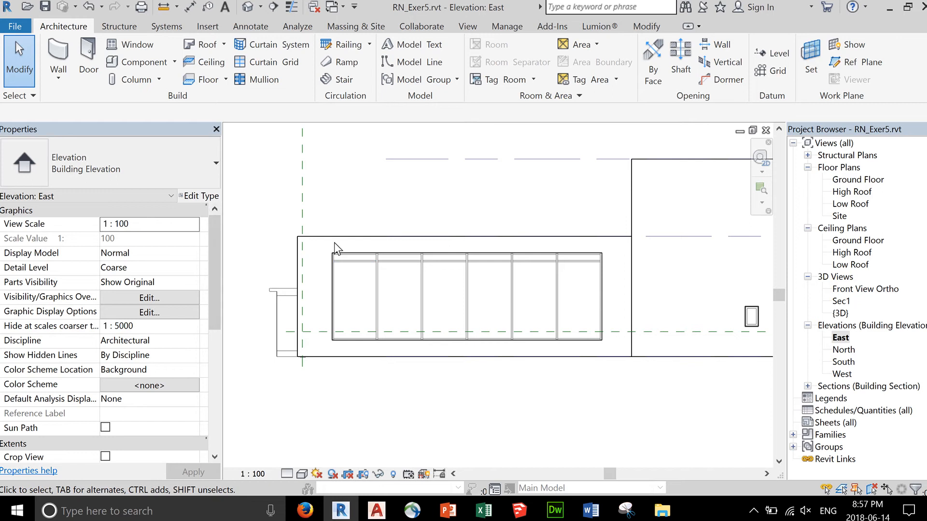
middle_click_drag(430, 279, 519, 279)
scroll(504, 260, "down", 1)
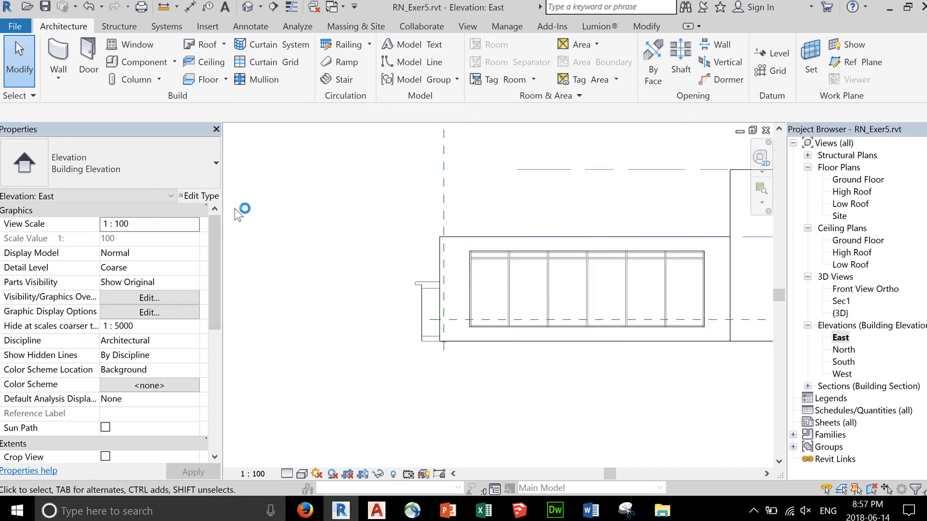
Open the type properties of the storefront curtain wall, keeping its panels visible beside the dialog
left_click(202, 197)
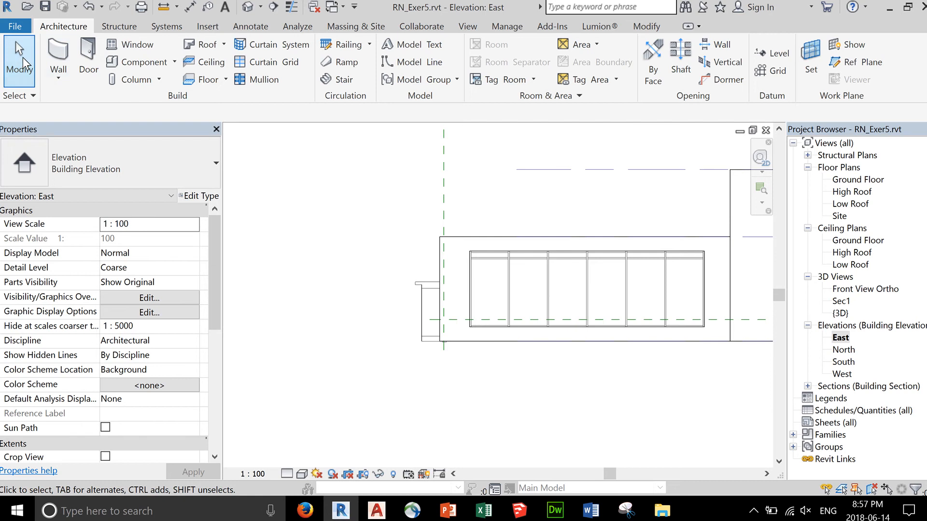
left_click(504, 254)
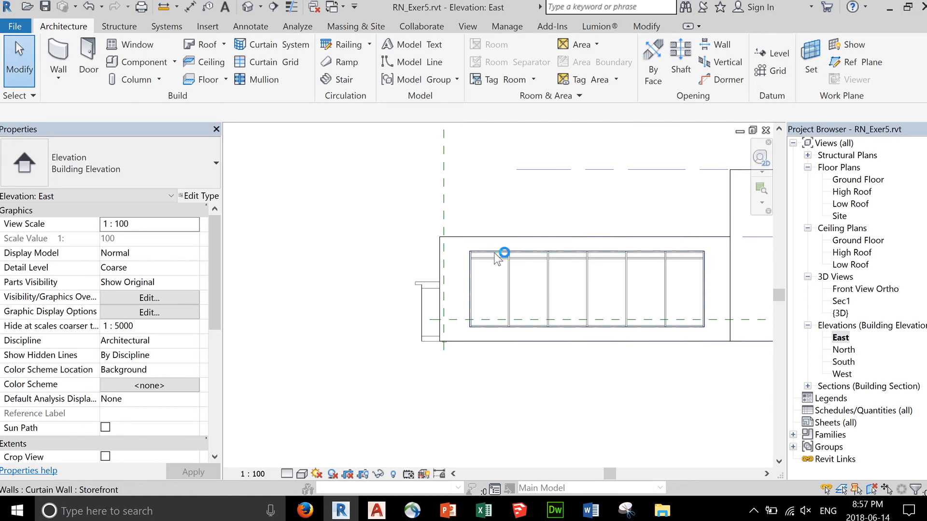
left_click(203, 196)
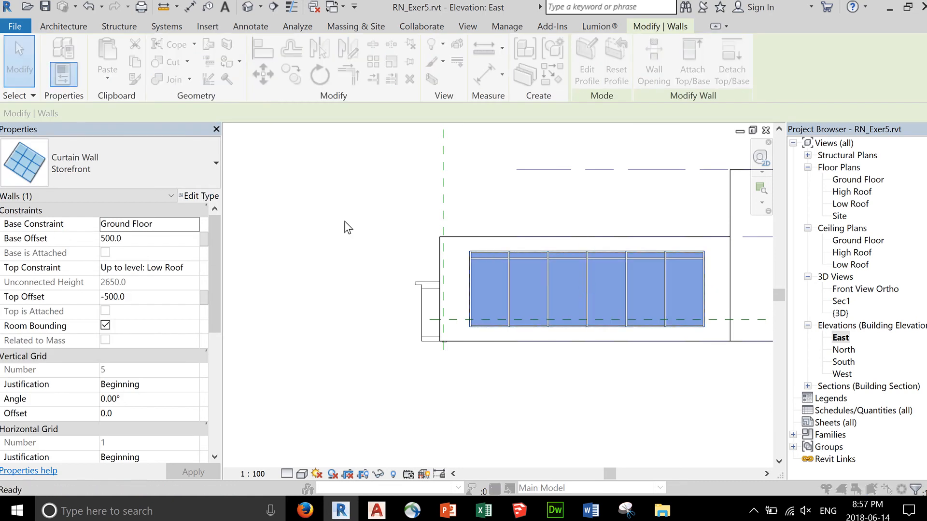
scroll(569, 203, "down", 1)
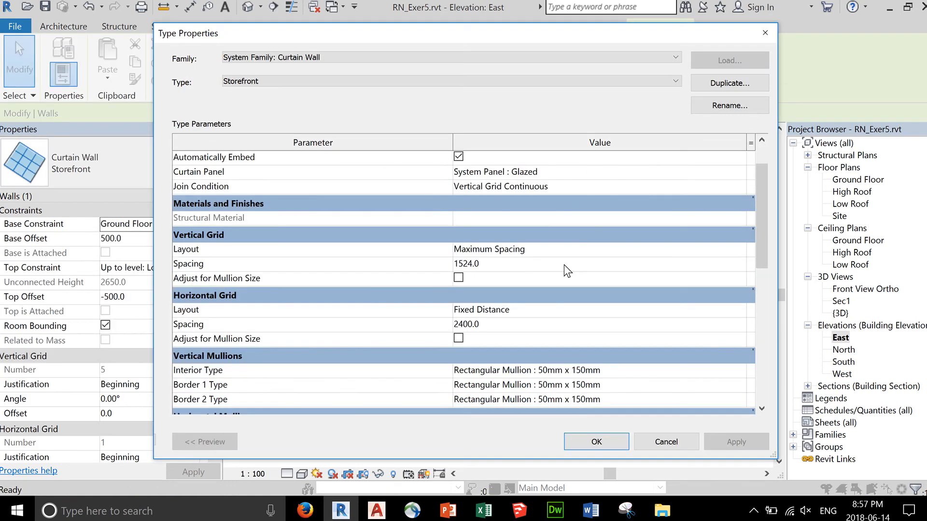
left_click(516, 256)
left_click_drag(516, 30, 294, 34)
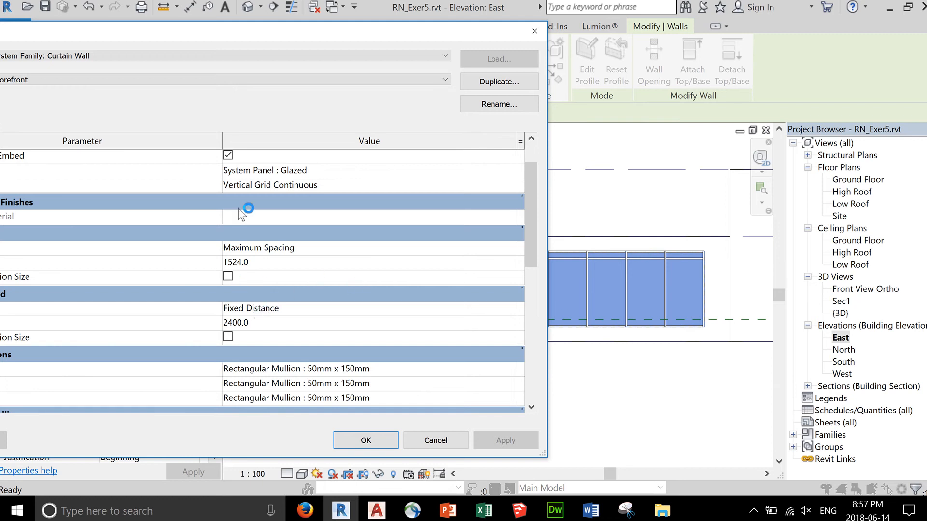
left_click_drag(242, 38, 289, 28)
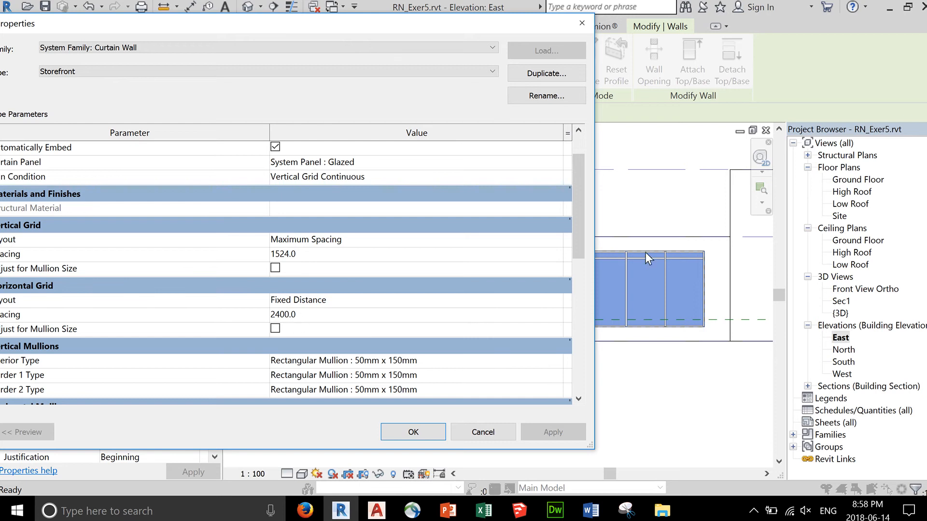
Try a horizontal grid spacing of 1500 mm on the Storefront type and apply it
left_click(348, 314)
type("1500")
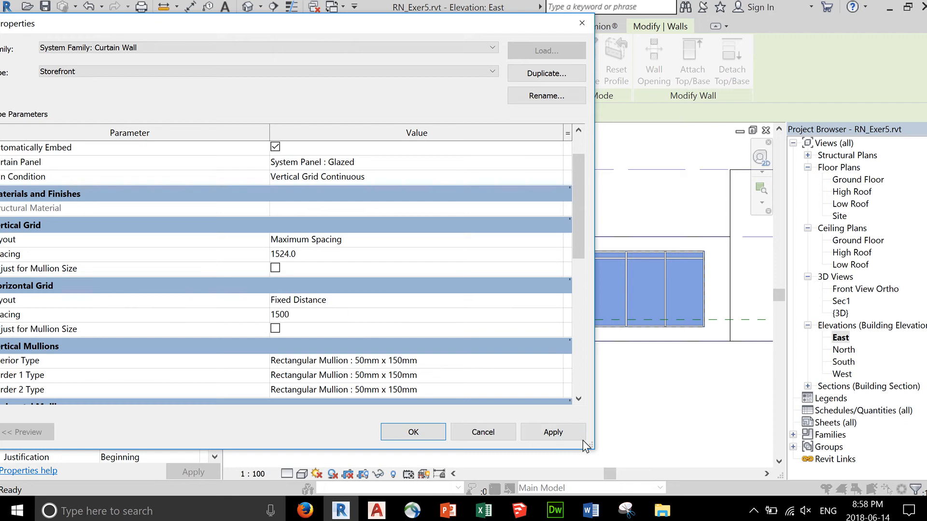
left_click(580, 438)
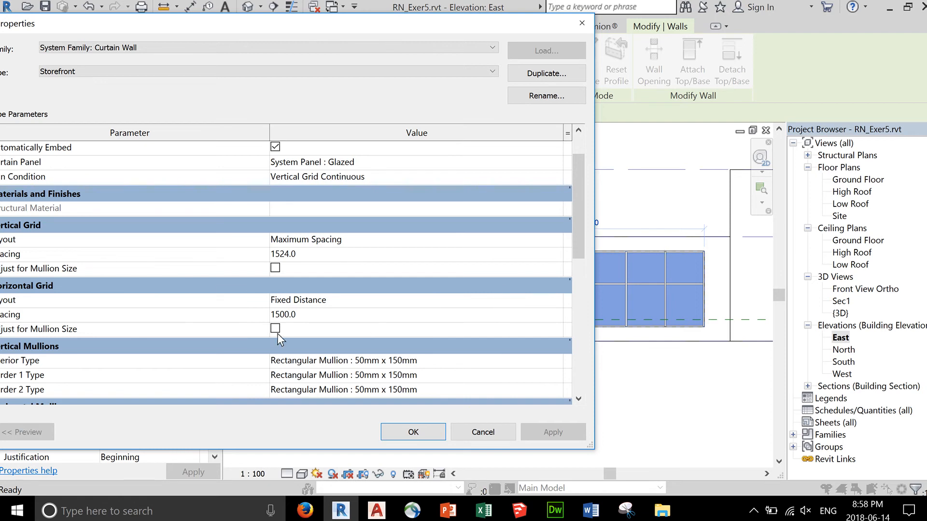
Set the Storefront type's horizontal grid spacing to 1200 mm, apply it, and uncover the curtain wall to check the panels
left_click(305, 317)
type("1200")
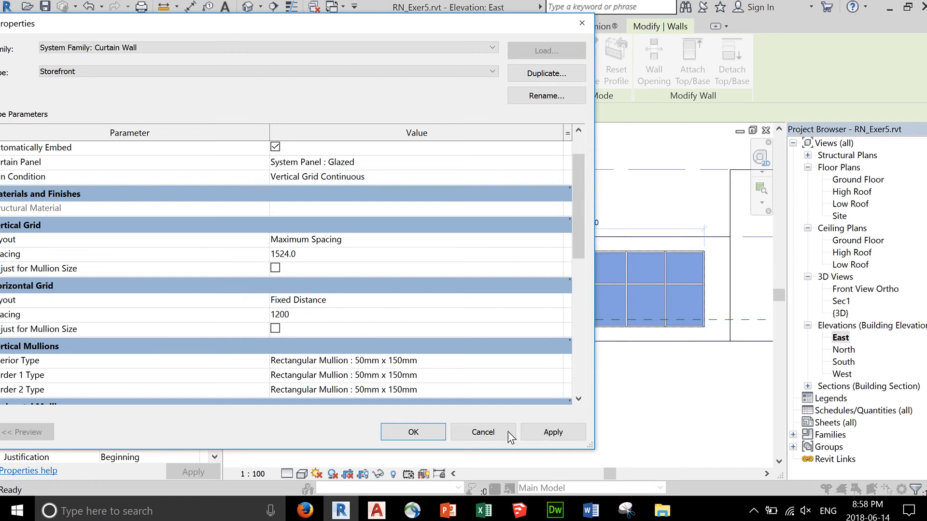
left_click(536, 433)
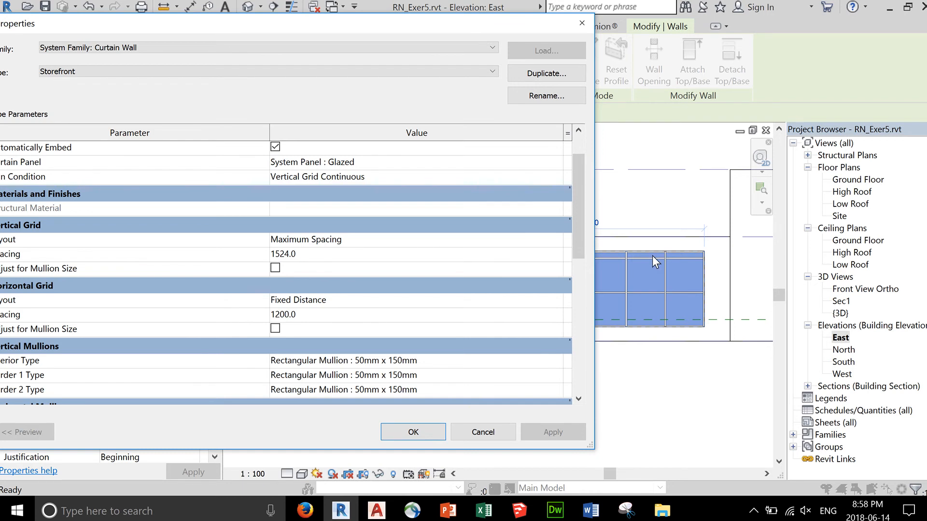
left_click_drag(500, 31, 685, 333)
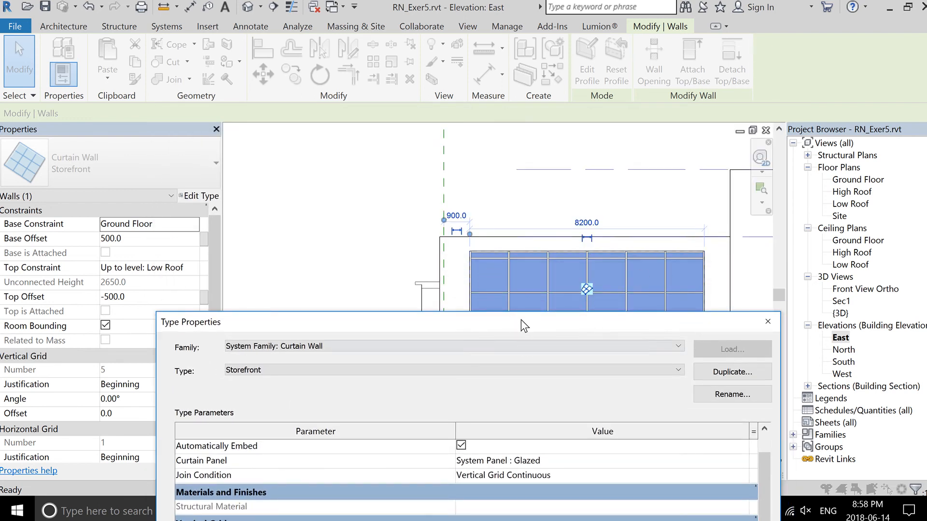
left_click_drag(520, 319, 492, 188)
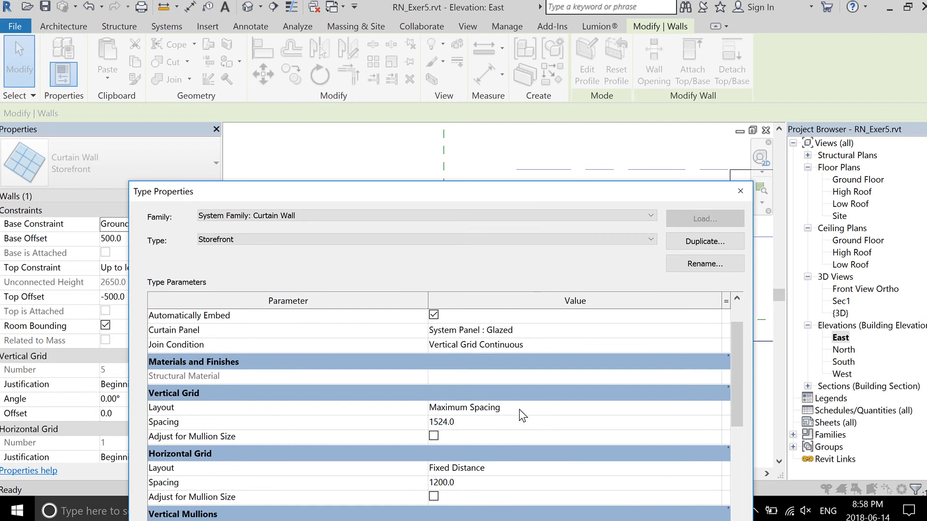
Set the Storefront type's vertical grid spacing to 1000 mm, apply it, and uncover the curtain wall to check the panels
left_click(499, 425)
type("1000")
left_click_drag(545, 191, 349, 10)
left_click(510, 423)
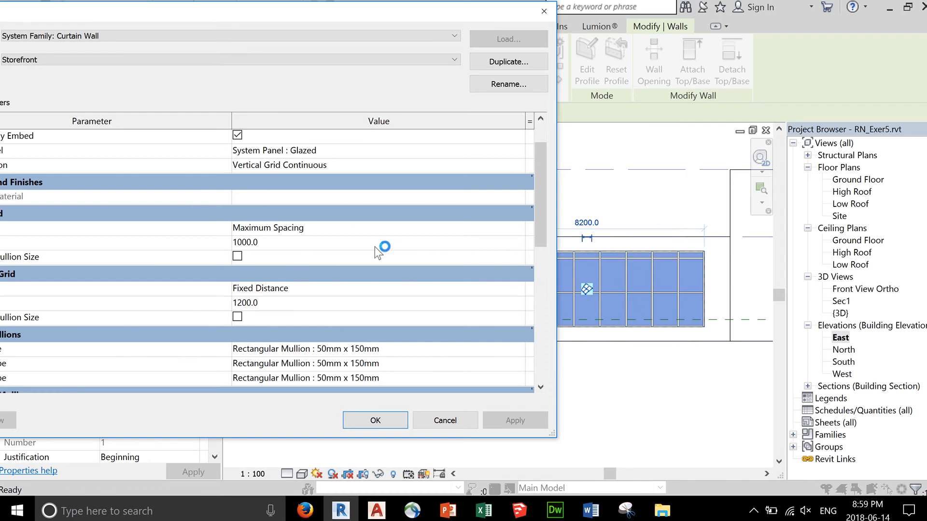
Review the layout options for the Storefront type's vertical grid, leaving Maximum Spacing selected
left_click(496, 232)
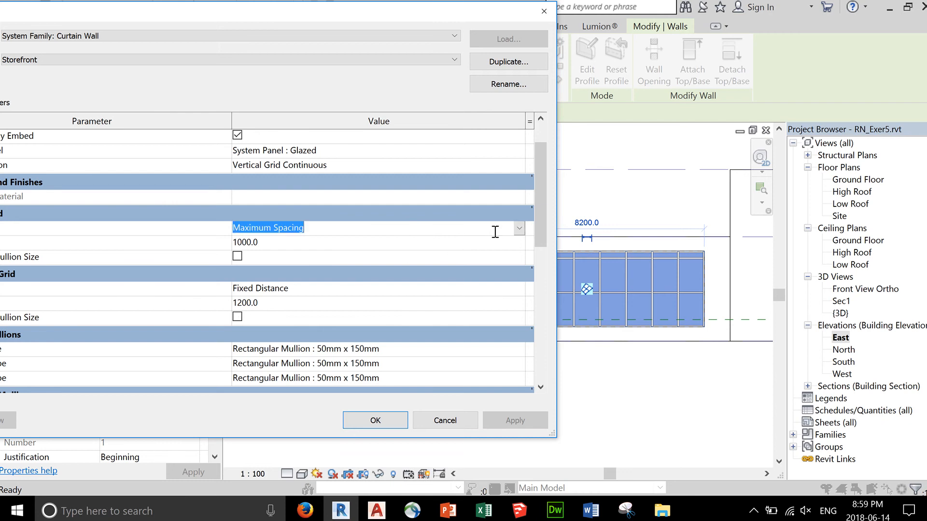
left_click(520, 229)
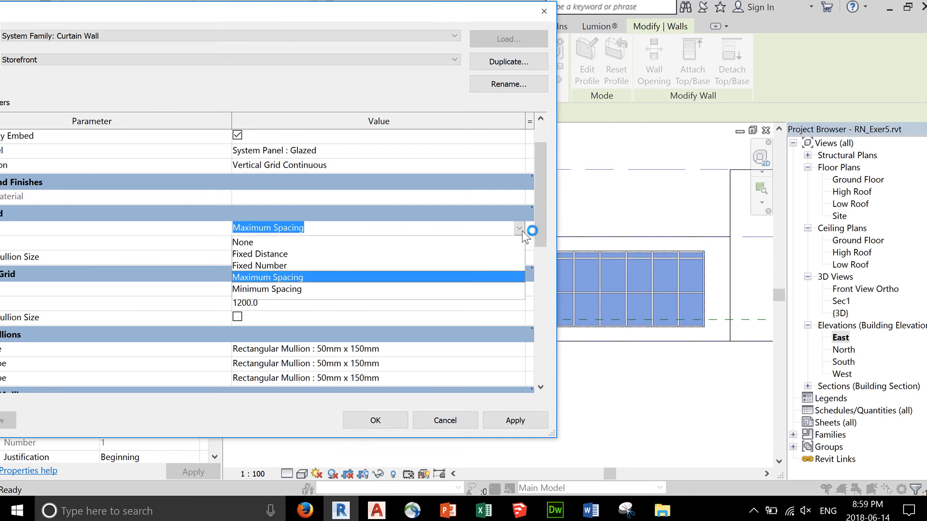
left_click(521, 230)
left_click_drag(381, 22, 496, 21)
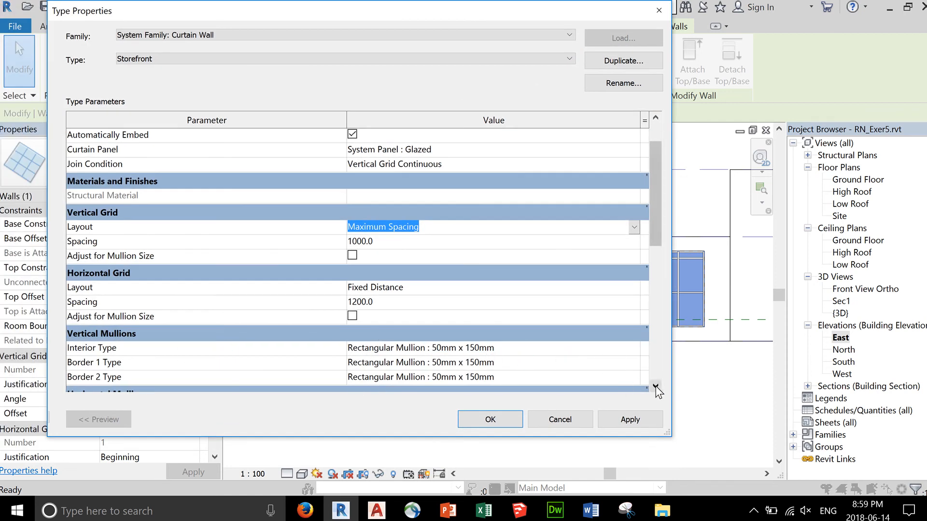
Review the mullion choices for the vertical interior mullions, keep the 50mm x 150mm rectangular mullion, and accept the type properties
scroll(645, 386, "down", 3)
left_click(633, 303)
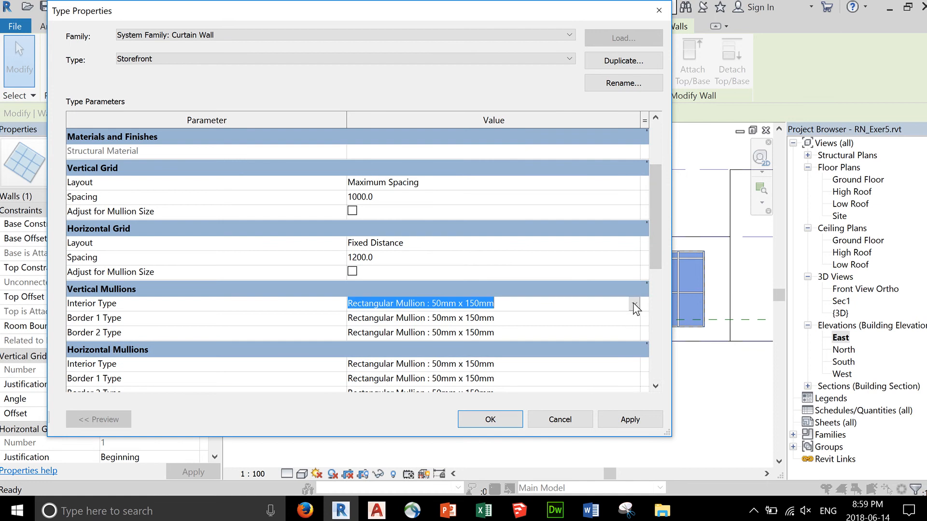
left_click(632, 303)
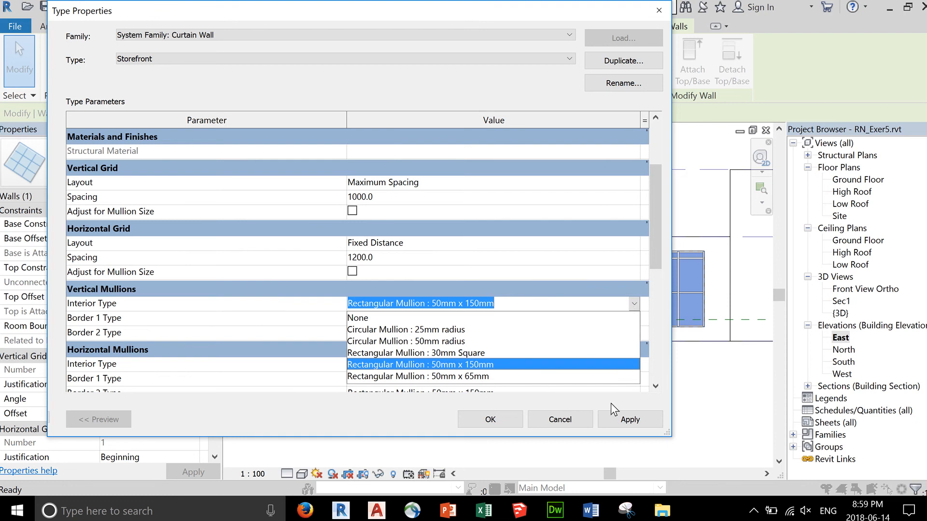
left_click(478, 421)
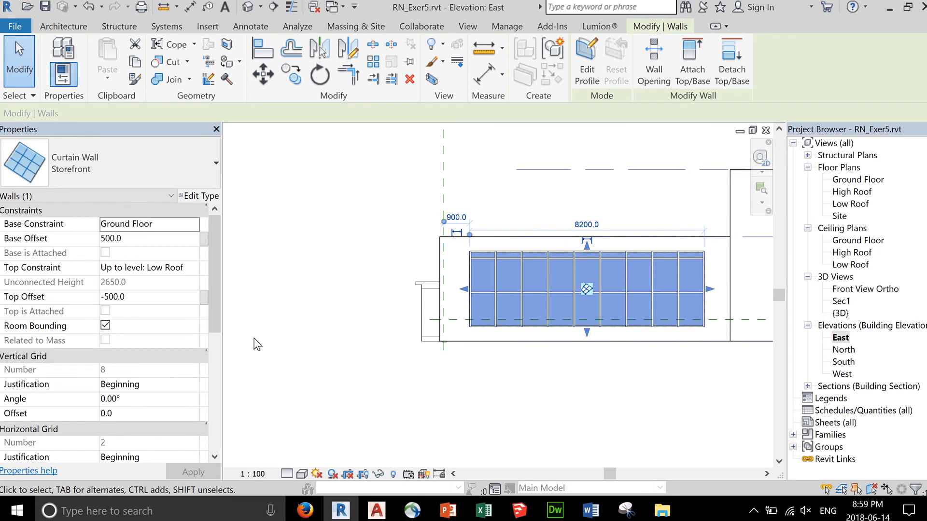
Set the angle of both the vertical grid and the horizontal grid of the selected curtain wall to 45°
left_click_drag(221, 280, 220, 303)
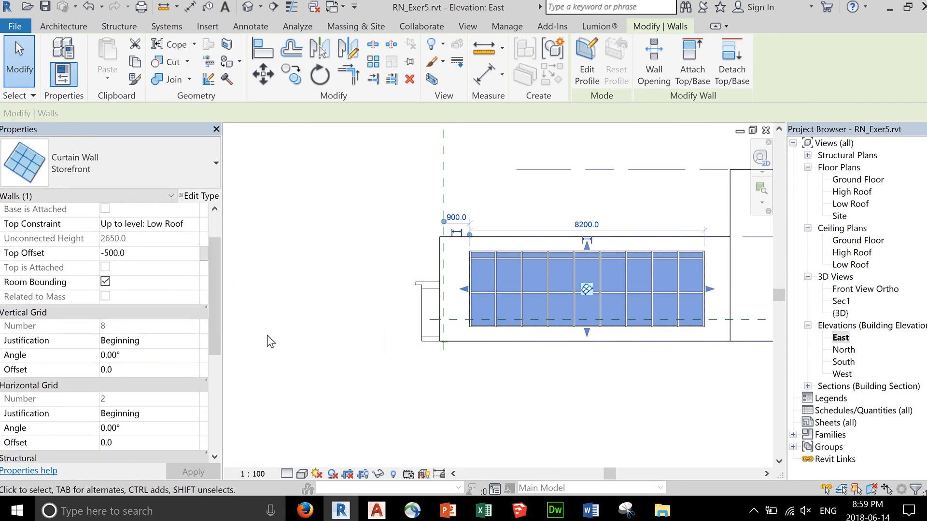
left_click(144, 356)
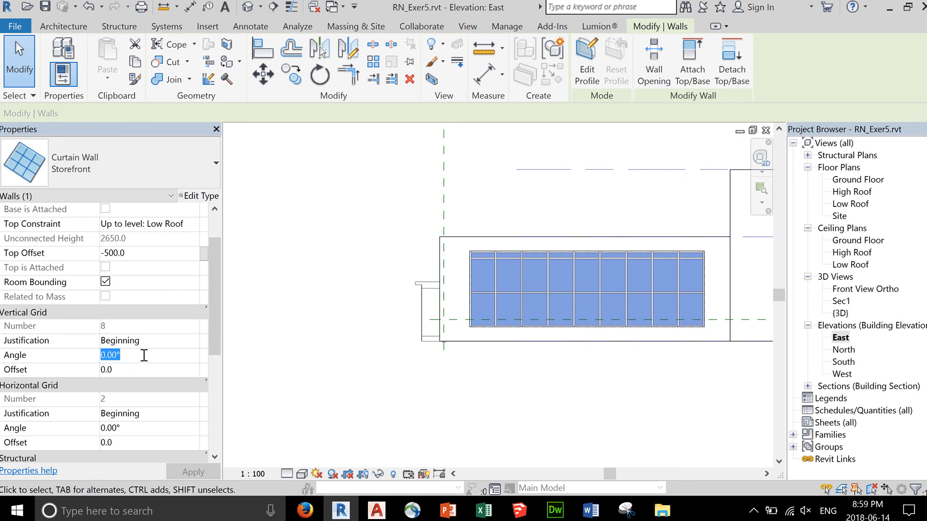
type("45")
key("Return")
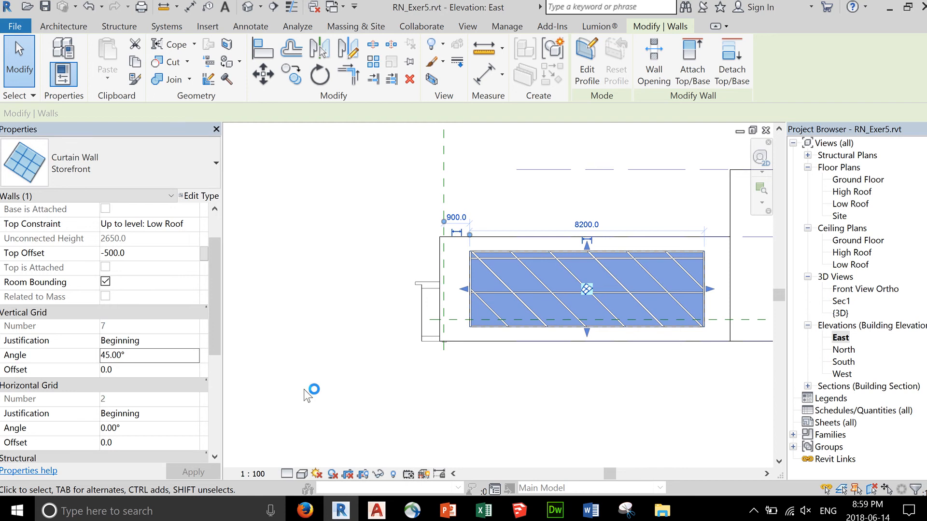
left_click(136, 428)
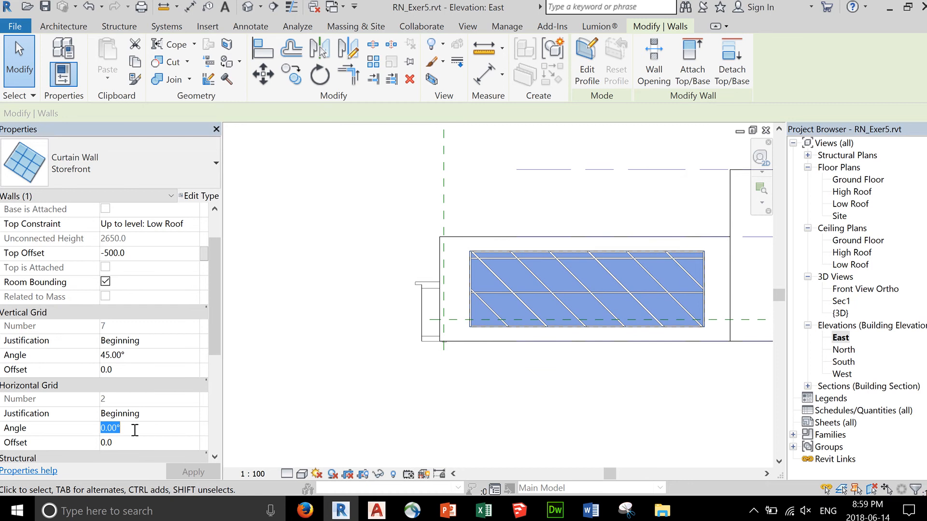
type("45")
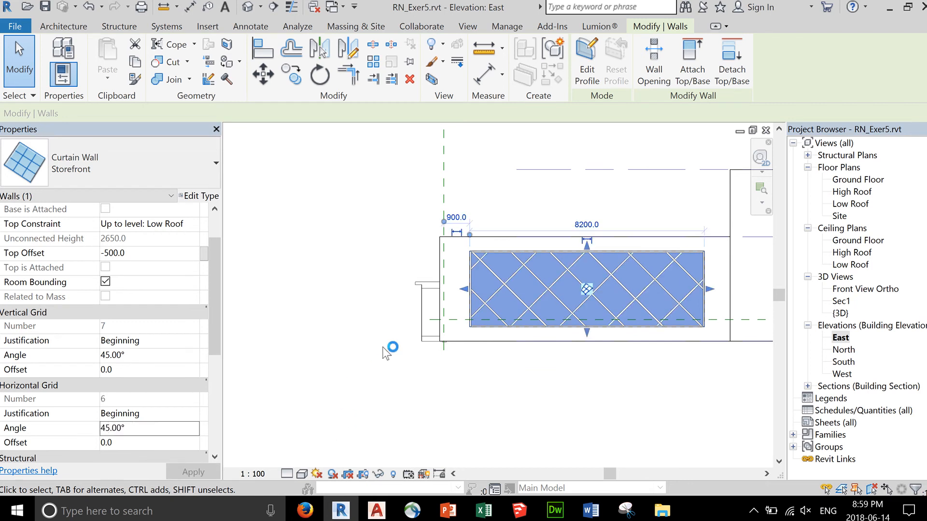
Try a horizontal grid offset of 1000 mm on the curtain wall, accepting the slightly malformed panels
left_click_drag(212, 332, 215, 364)
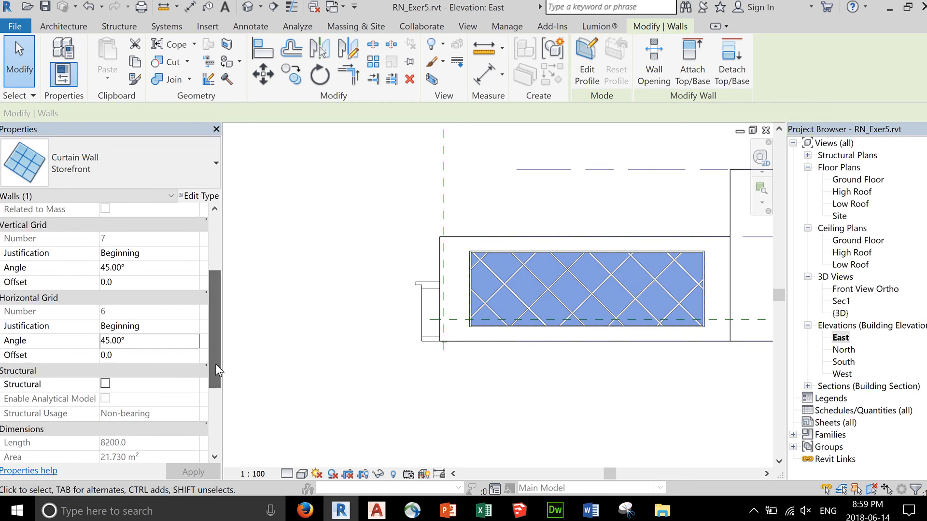
left_click(152, 355)
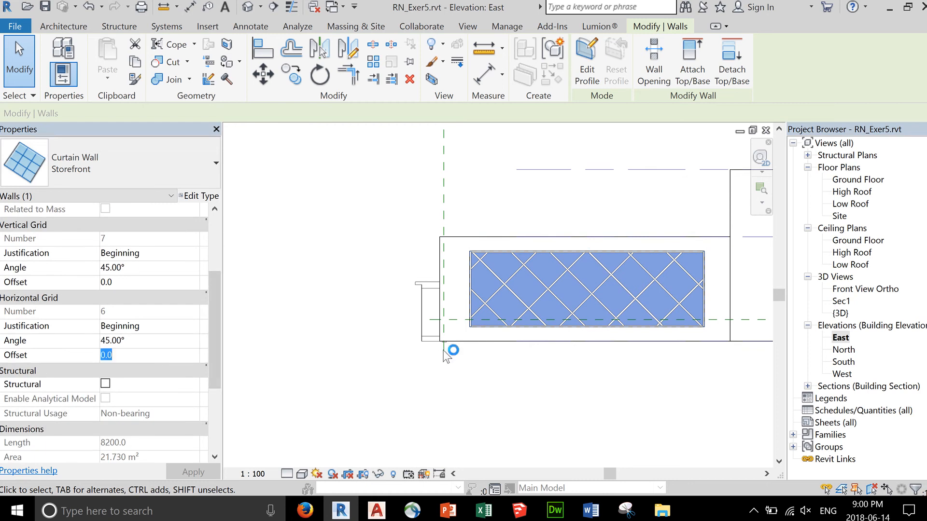
left_click(126, 360)
type("100")
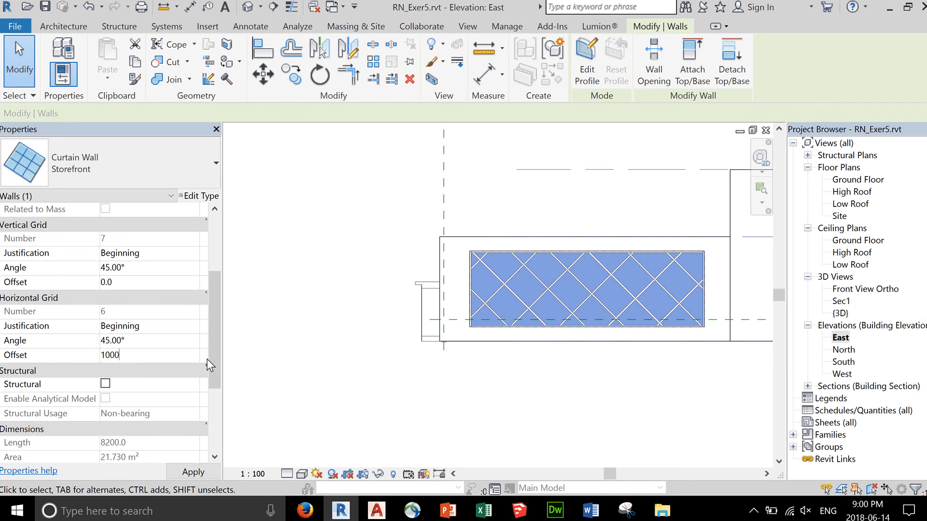
type("0")
key("Return")
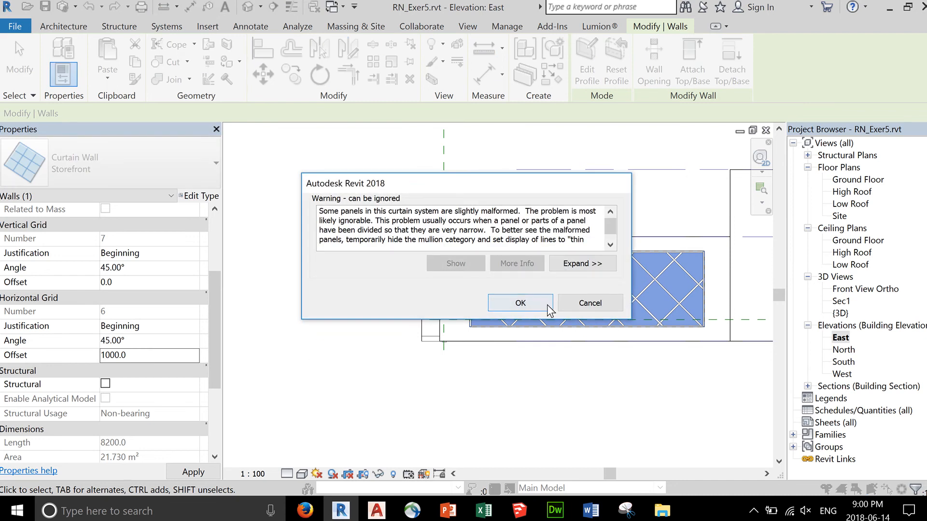
left_click(520, 302)
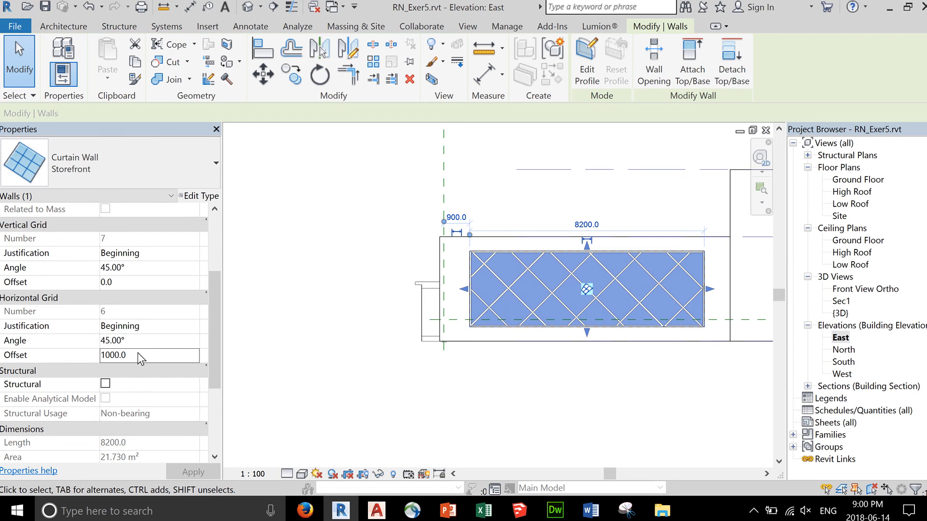
key("Return")
Try a horizontal grid offset of 500 mm on the curtain wall
left_click(140, 356)
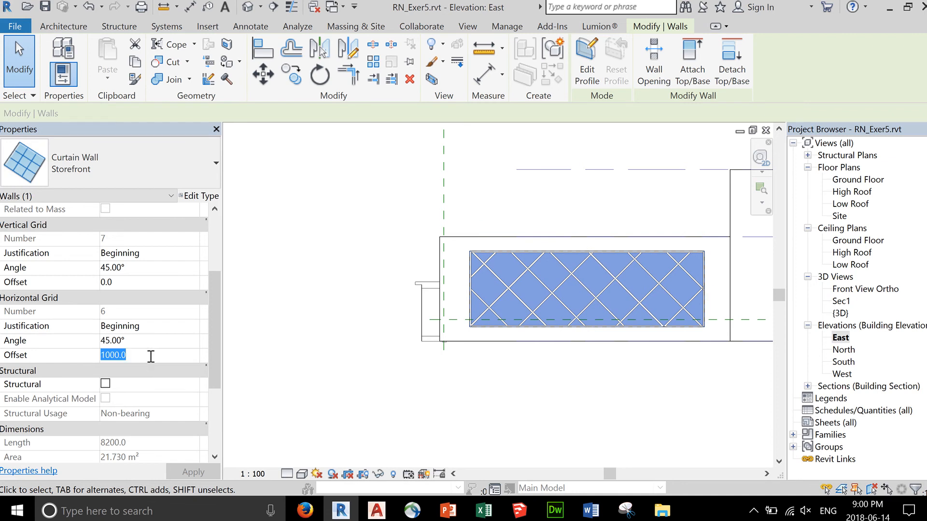
type("500.0")
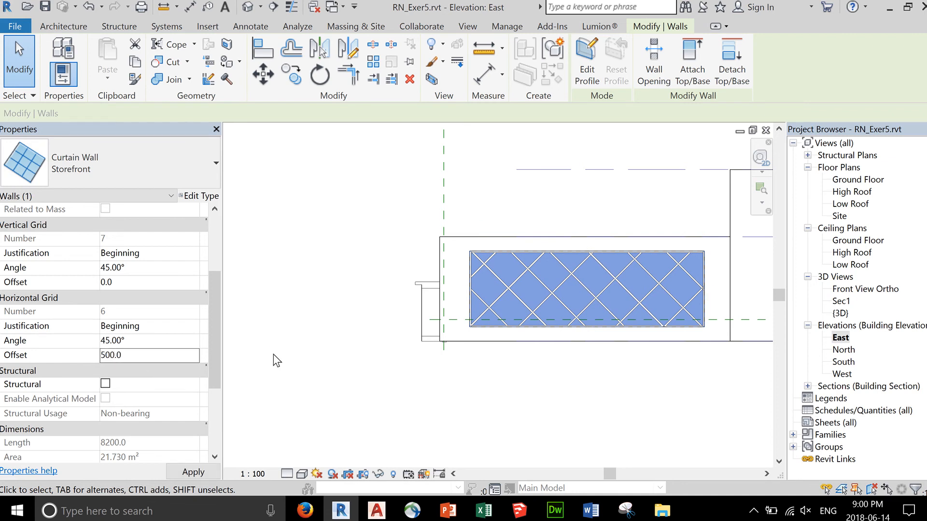
key("Return")
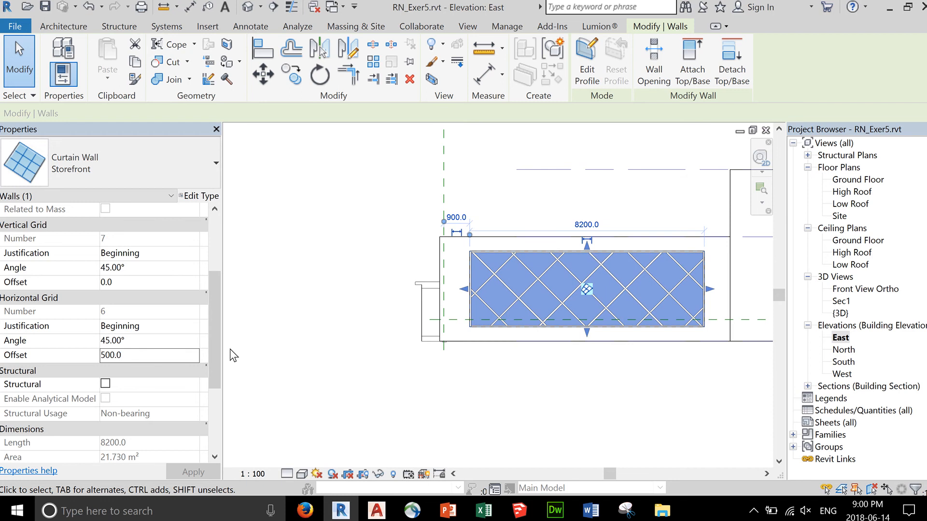
Reset the curtain wall's horizontal grid offset to 0
left_click(133, 356)
double_click(107, 353)
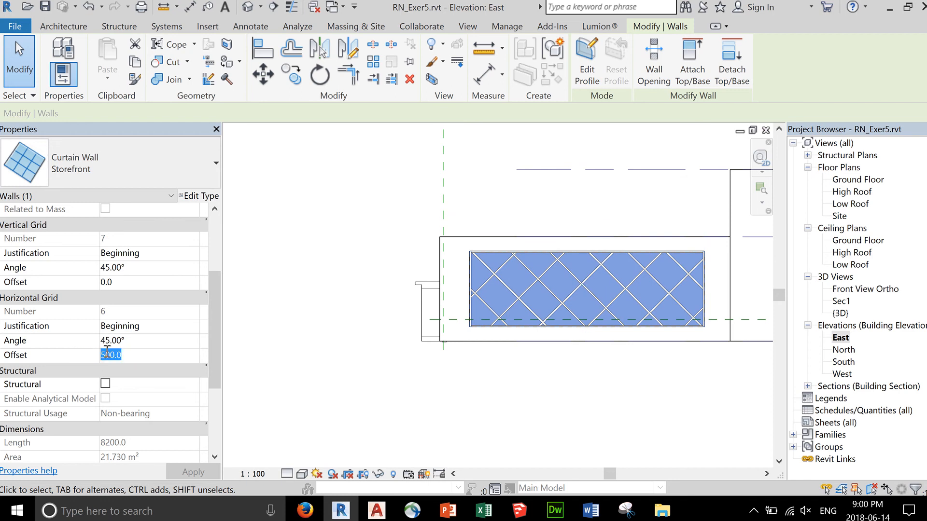
type("0")
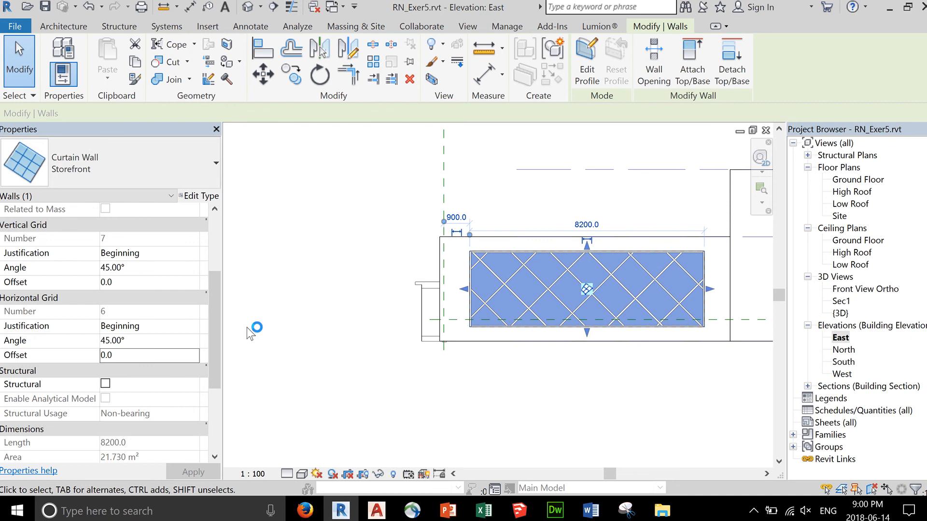
left_click_drag(216, 312, 224, 254)
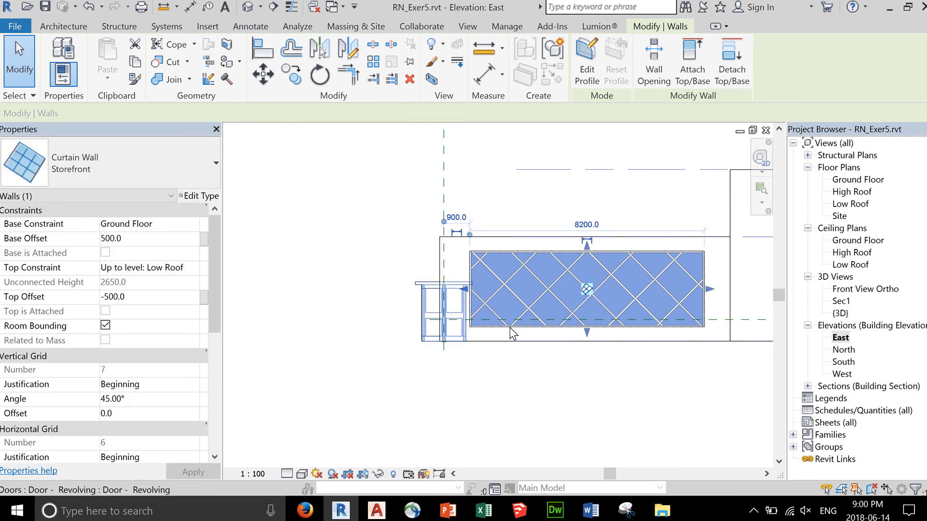
Add three curtain grid lines across all segments of the storefront wall, two as rising diagonals and one as a falling diagonal
scroll(510, 313, "up", 3)
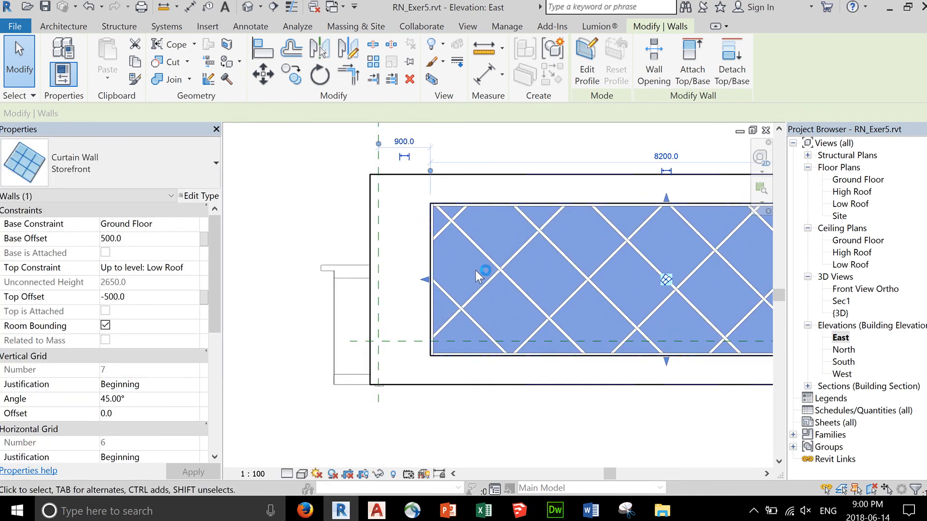
left_click(75, 29)
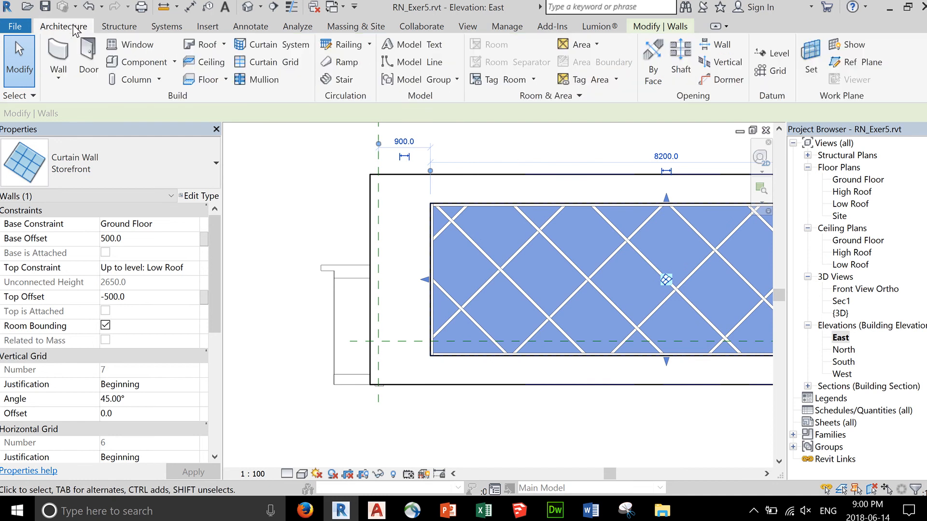
left_click(266, 62)
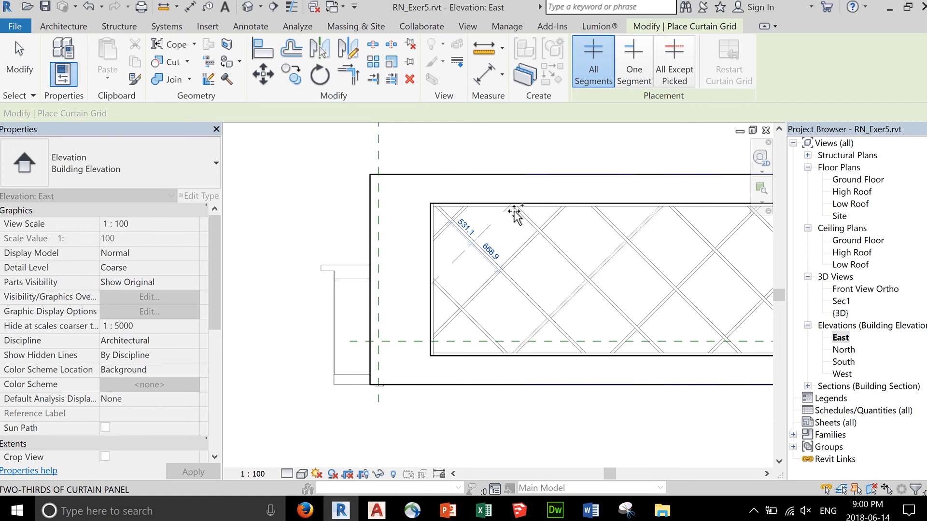
left_click(514, 215)
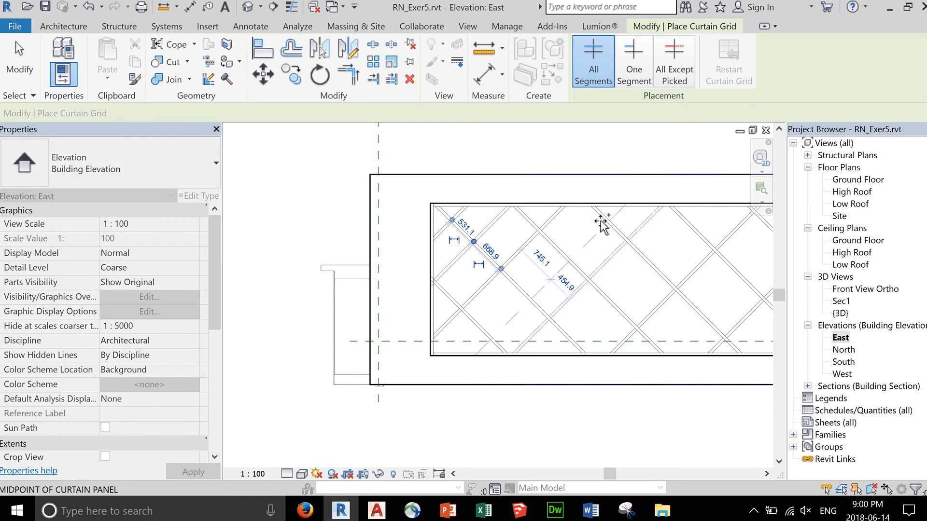
left_click(699, 232)
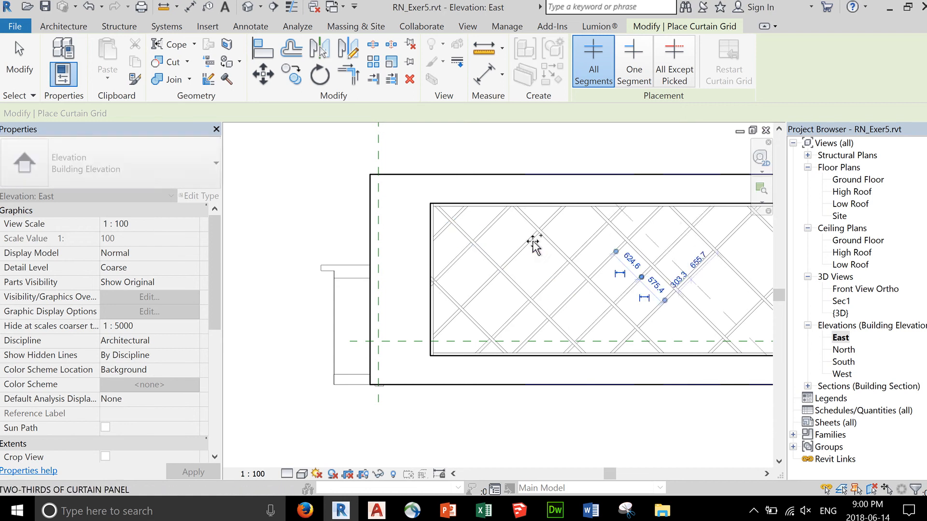
left_click(491, 232)
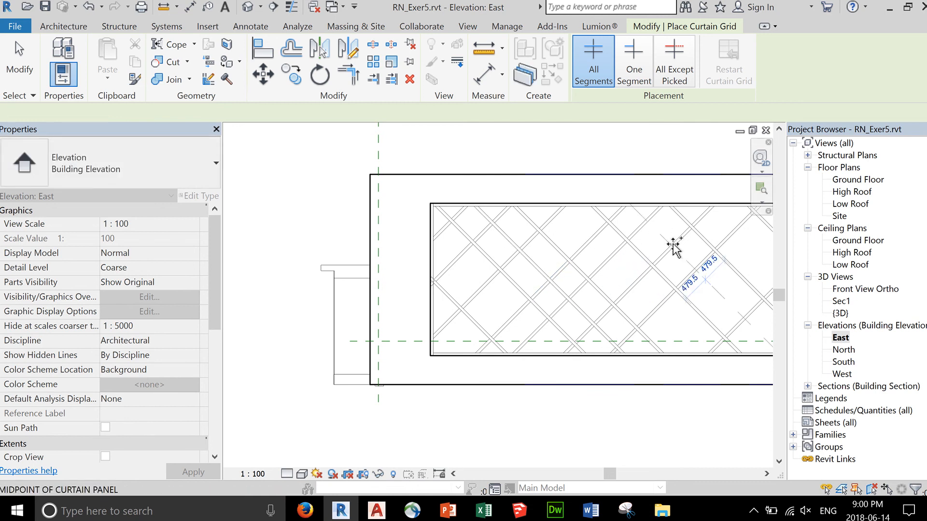
key("Escape")
key("Escape")
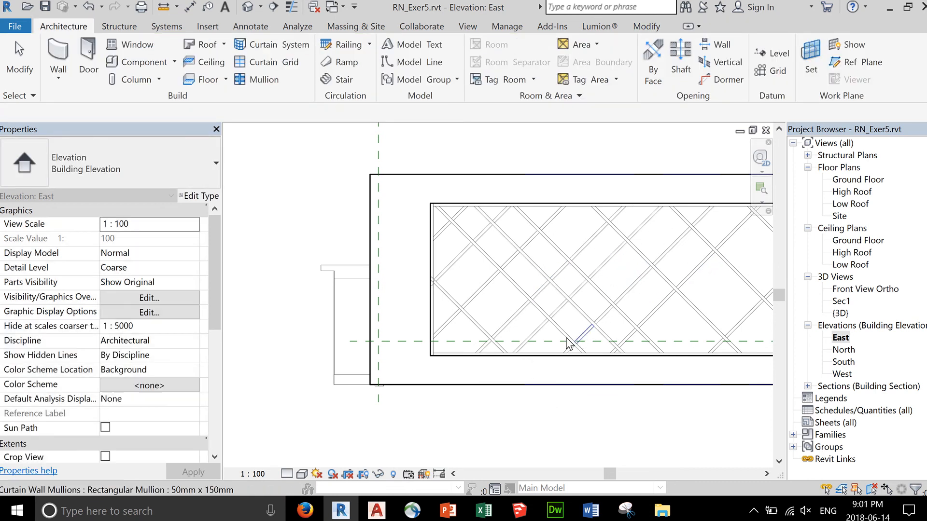
Bring the whole curtain wall into view and set the East elevation's visual style to Shaded
scroll(575, 344, "down", 1)
middle_click_drag(578, 362, 461, 370)
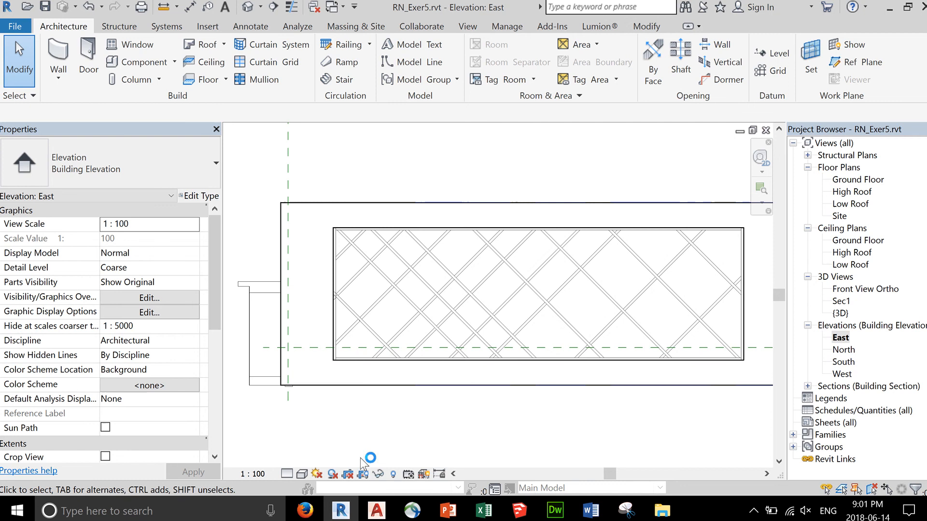
left_click(301, 473)
left_click(346, 433)
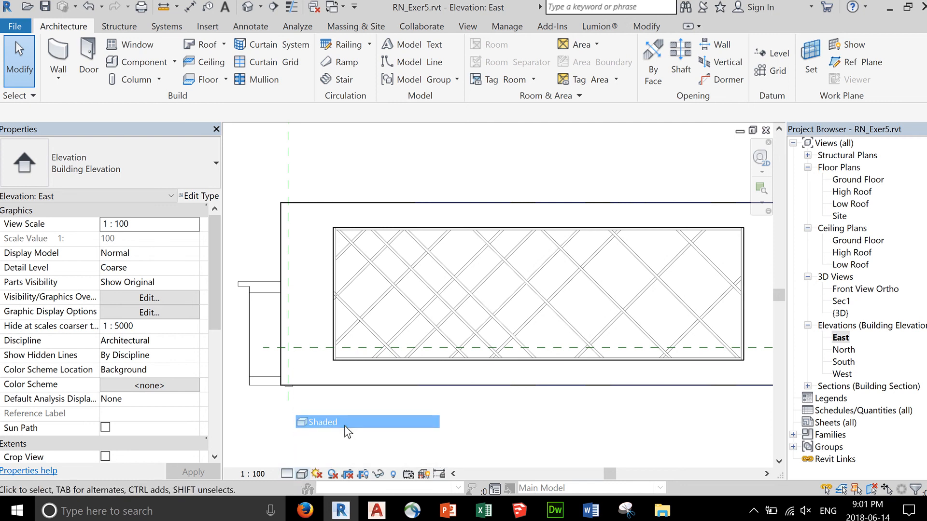
Select the single glazed panel at the curtain wall's left edge, just above the middle, cycling past the mullion and wall
scroll(415, 354, "up", 3)
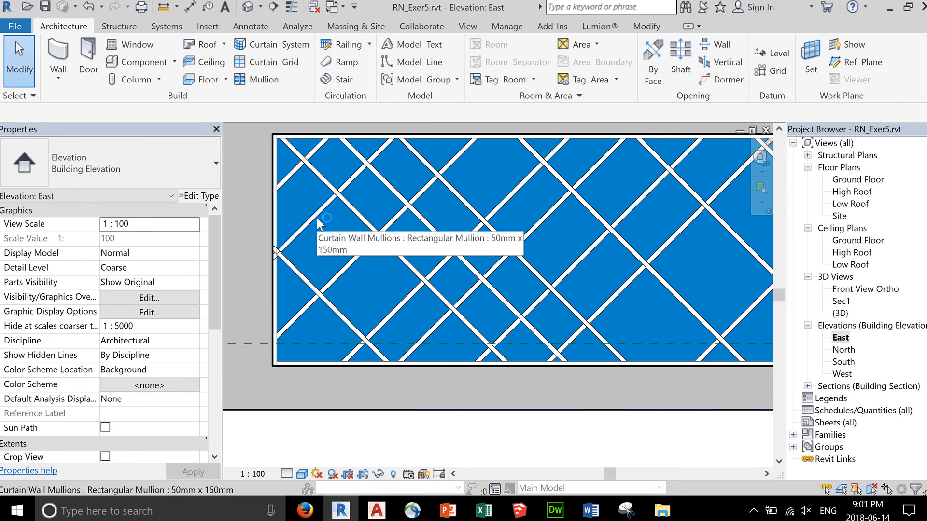
key("Tab")
key("Tab")
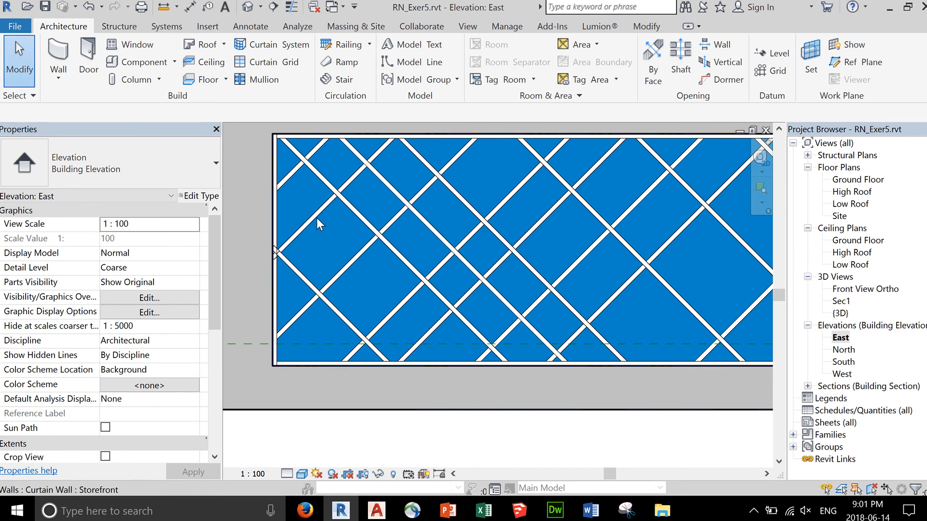
key("Tab")
left_click(316, 218)
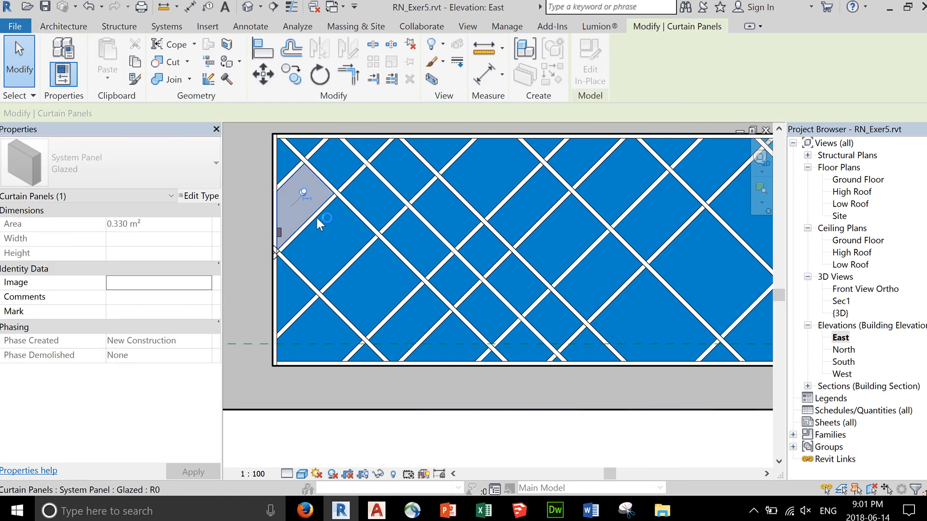
Select the small diamond-shaped glazed panel near the curtain wall's upper-left corner, cycling past the overlapping wall elements
key("Tab")
key("Tab")
key("Tab")
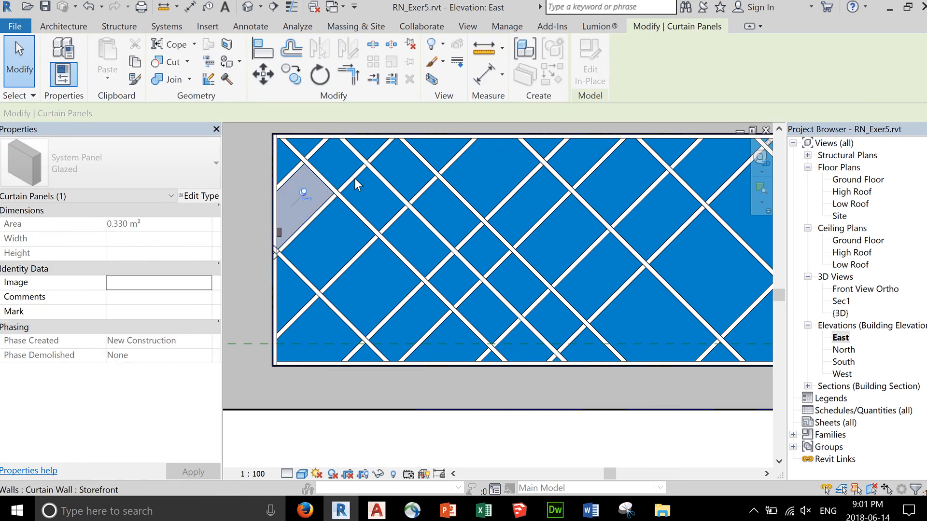
left_click(354, 178)
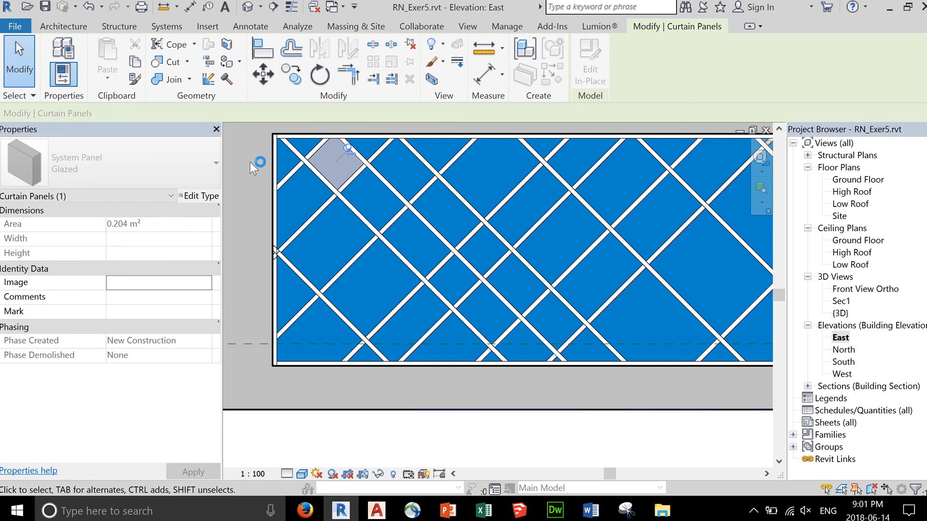
left_click(57, 26)
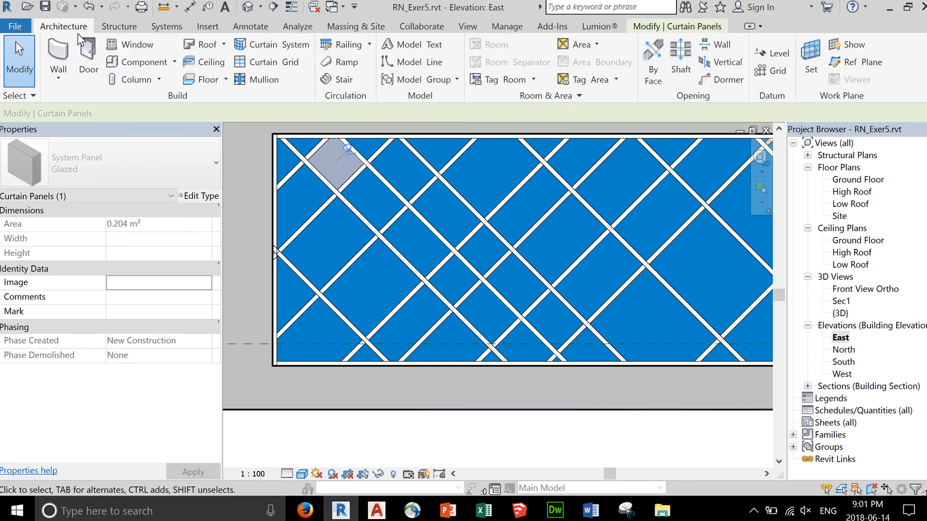
left_click(276, 62)
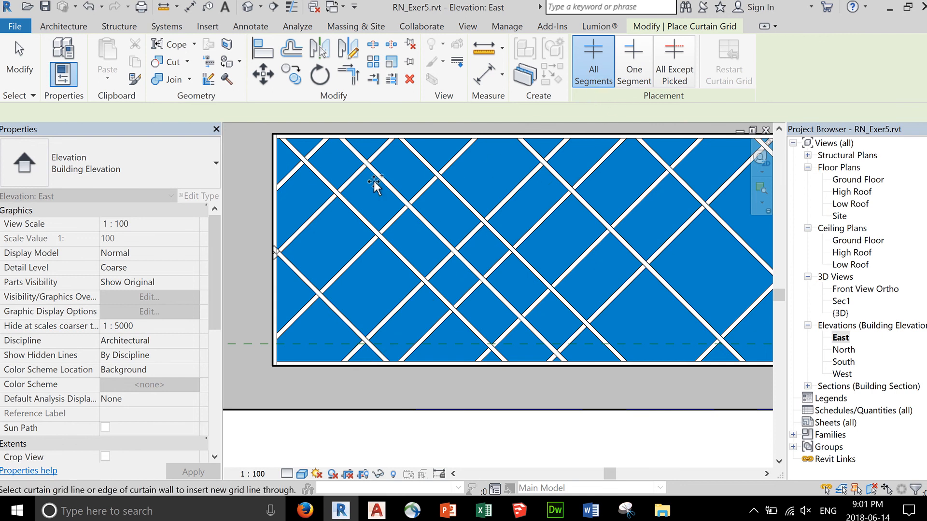
key("Escape")
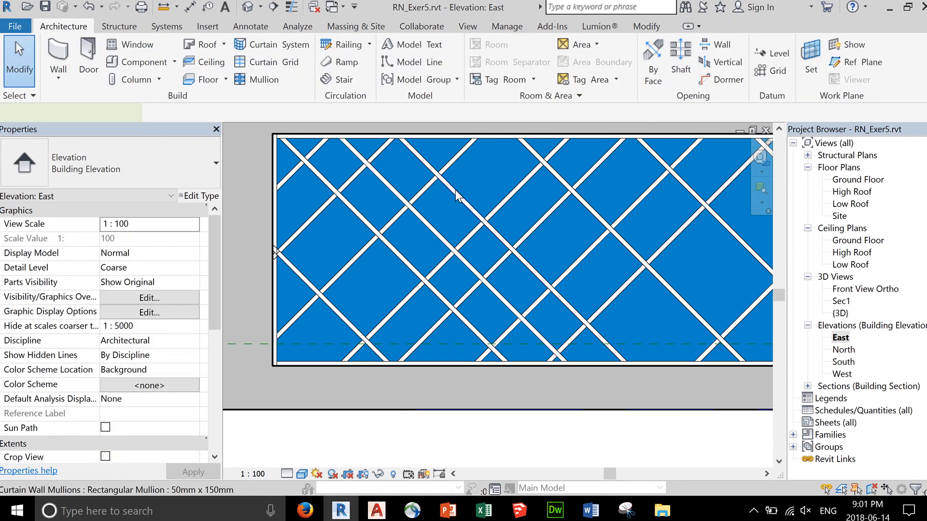
Unpin and delete three consecutive mullion segments along the falling diagonal that starts third from the curtain wall's left end
left_click(456, 190)
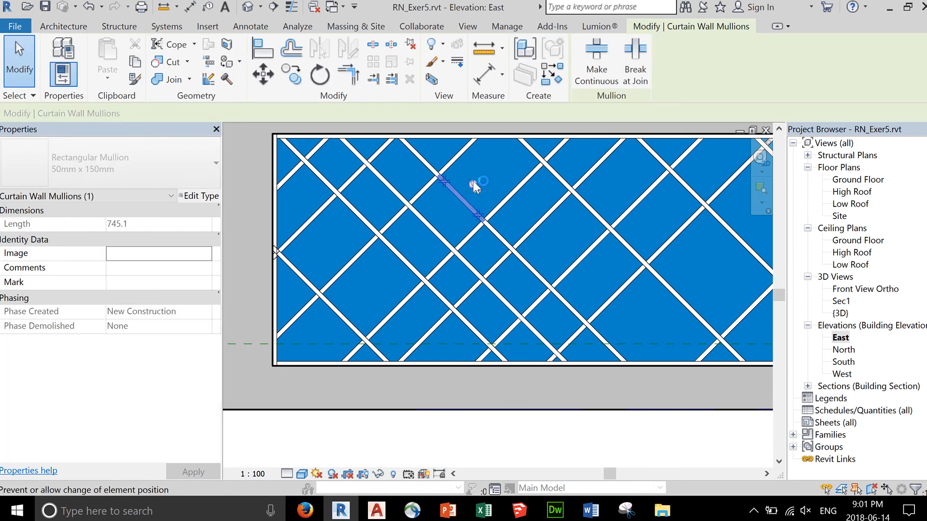
left_click(473, 185)
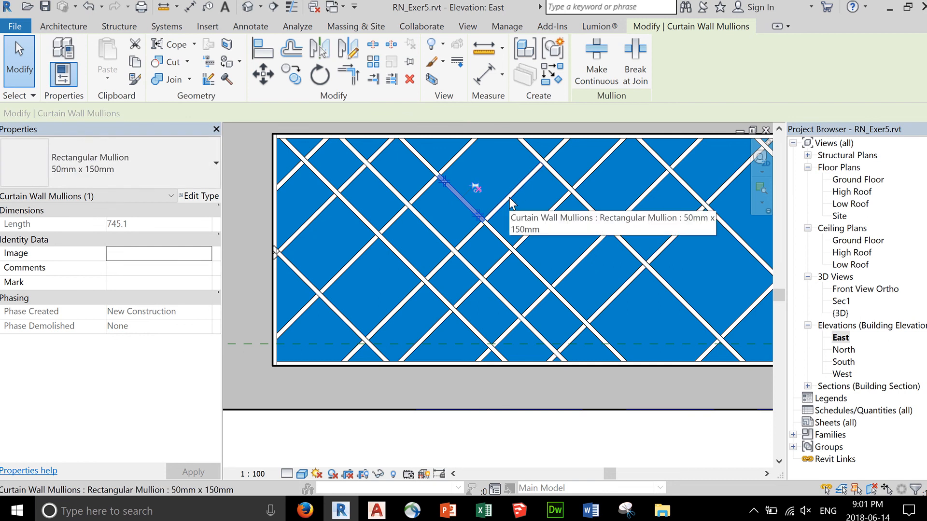
key("Delete")
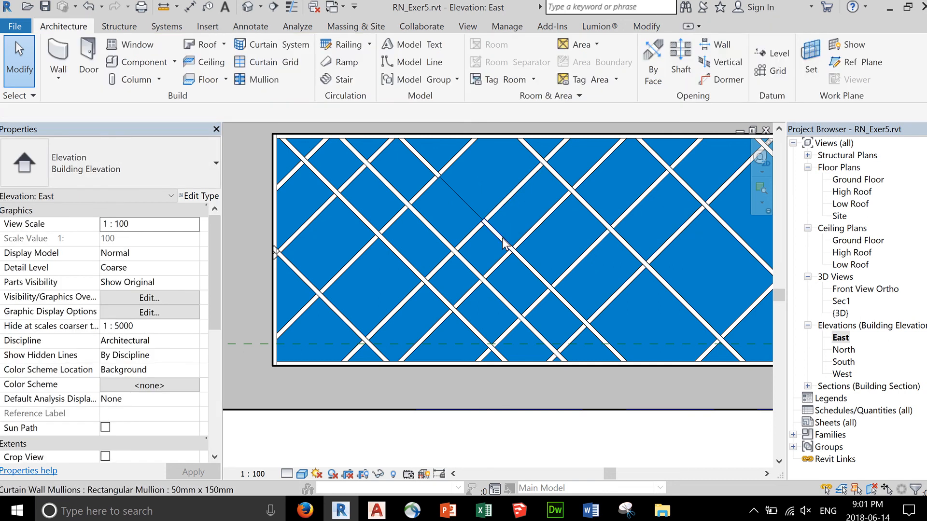
left_click(502, 238)
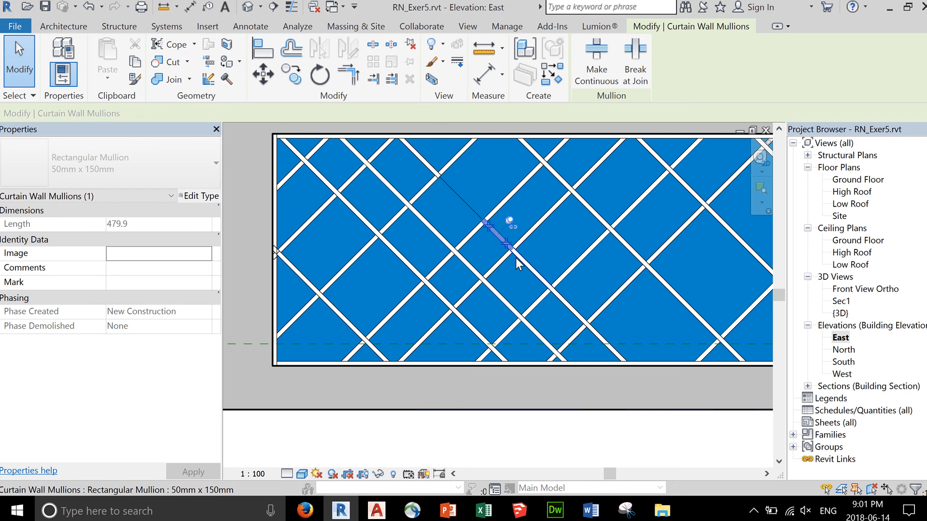
left_click(509, 222)
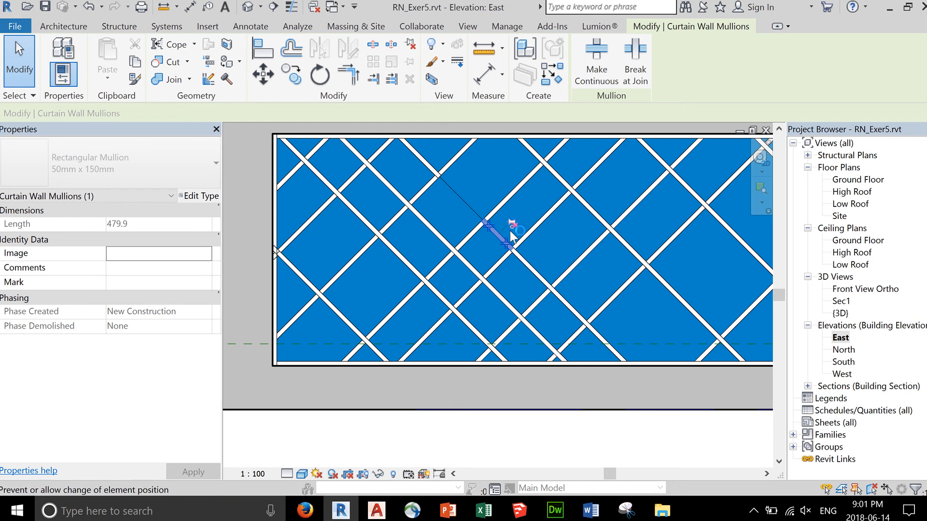
key("Escape")
left_click(530, 266)
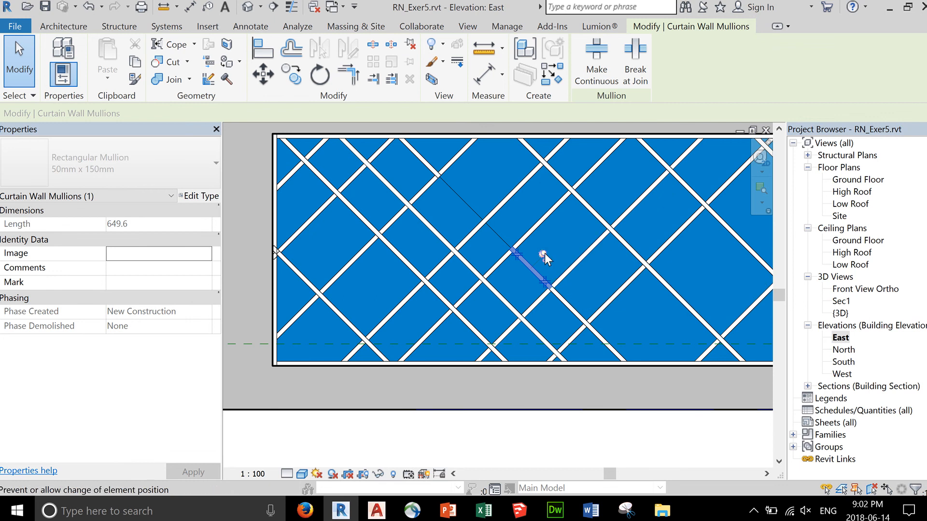
key("Delete")
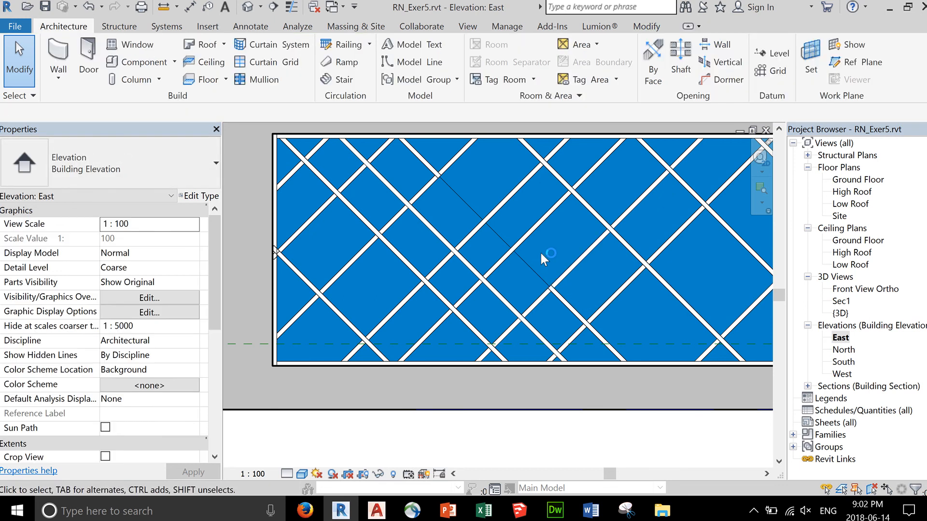
Remove the uppermost mullion-free segment of that falling diagonal grid line with Add/Remove Segments, merging the two adjoining panels
left_click(467, 203)
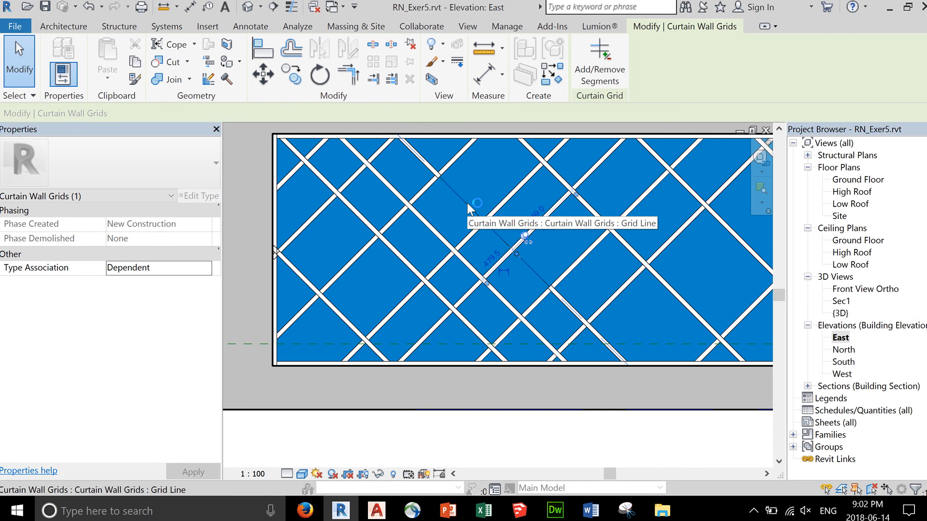
left_click(601, 71)
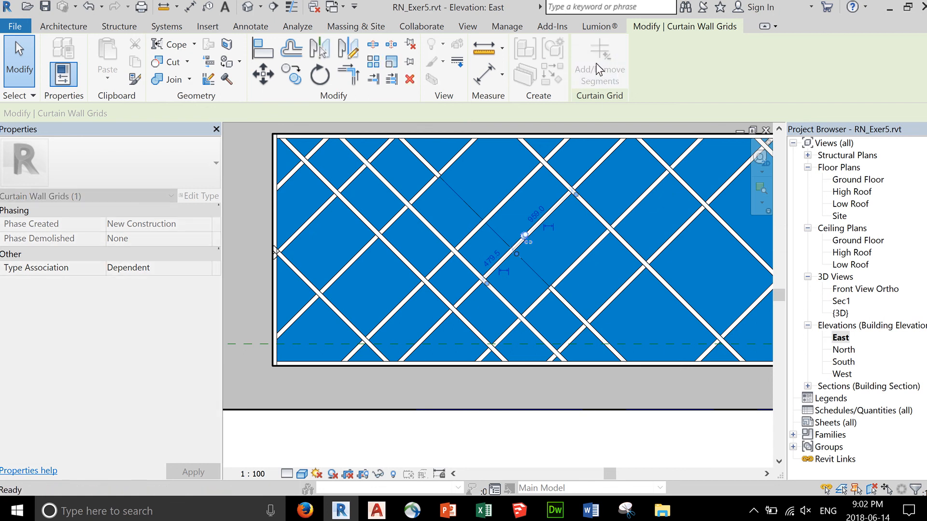
left_click(467, 203)
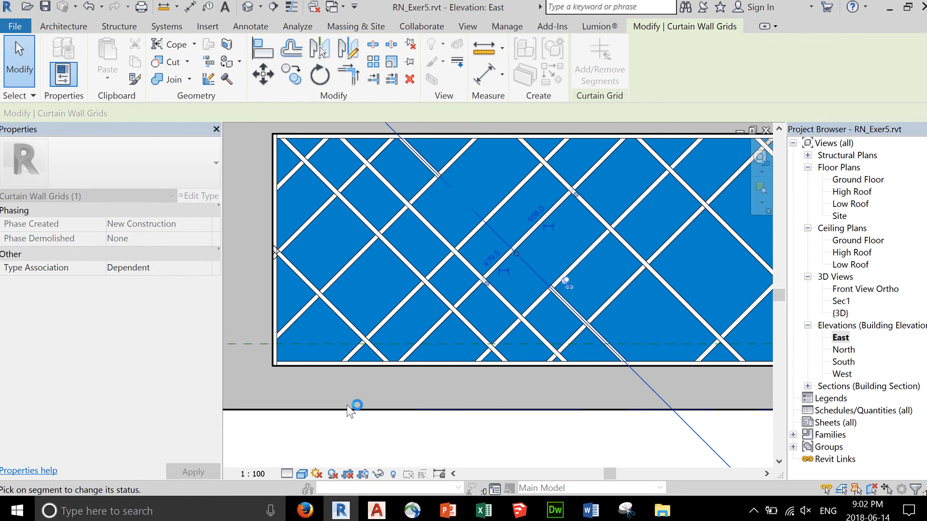
left_click(348, 450)
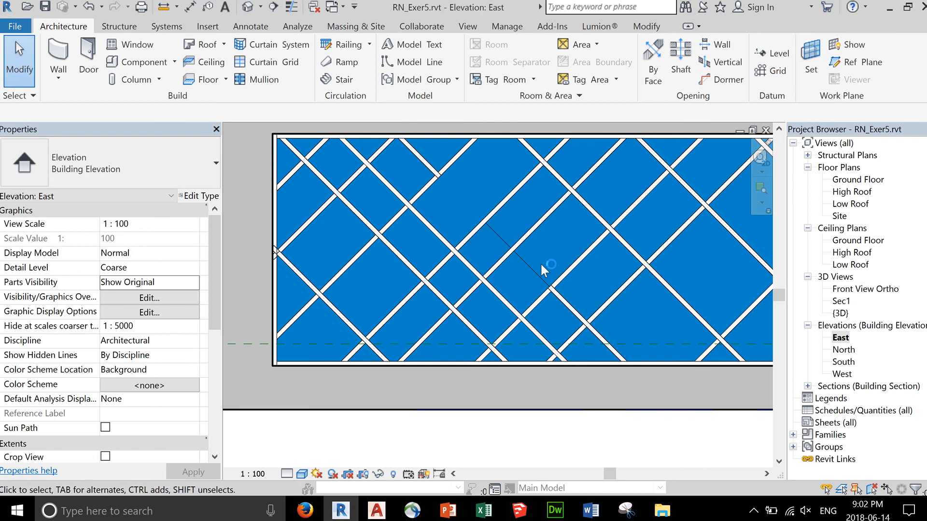
Unpin the small diamond panel just below the removed grid segment and change its type to System Panel Copper
left_click(491, 233)
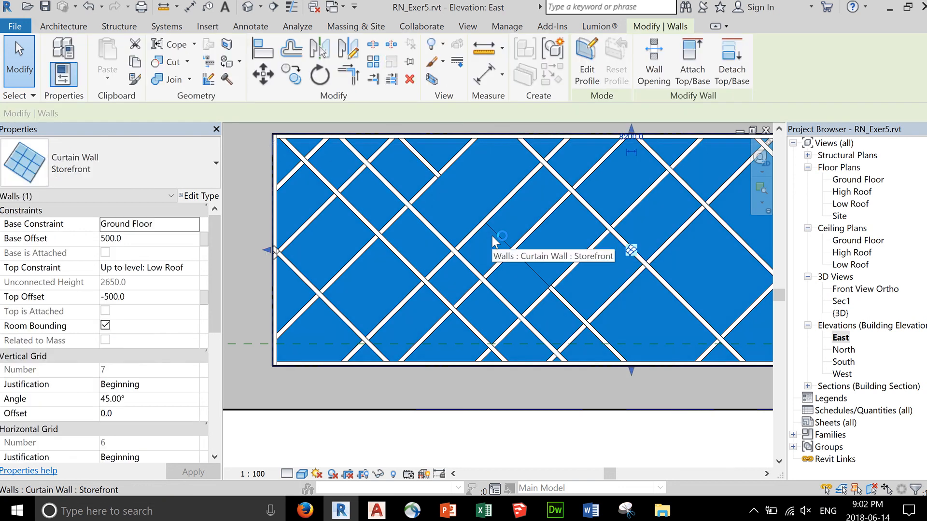
left_click(460, 413)
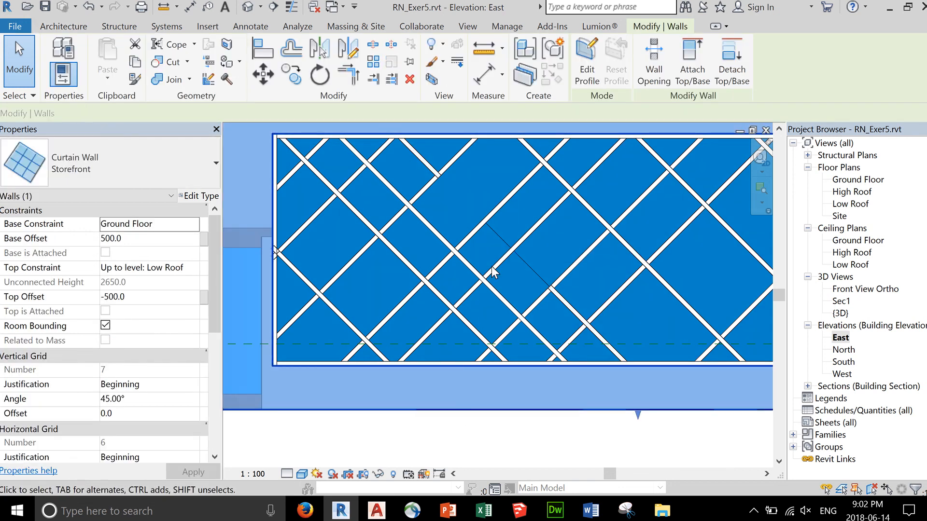
key("Tab")
left_click(496, 237)
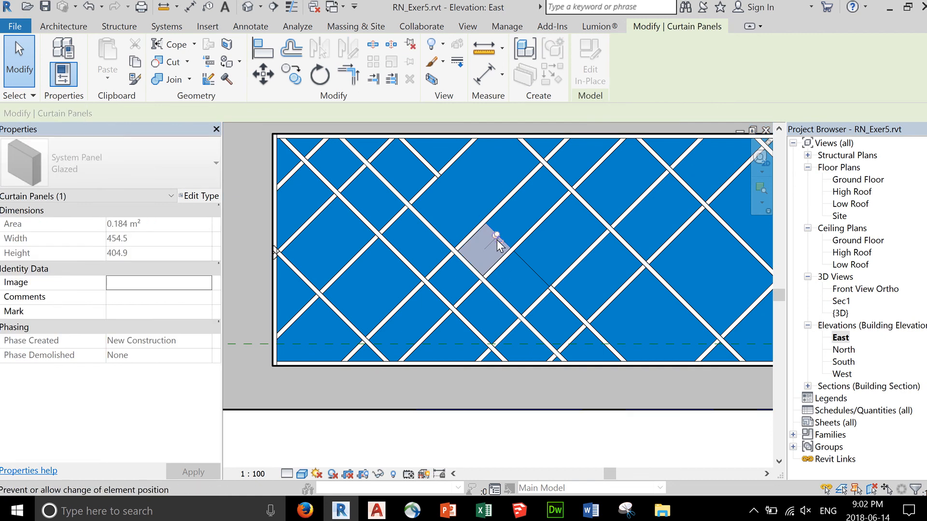
left_click(497, 236)
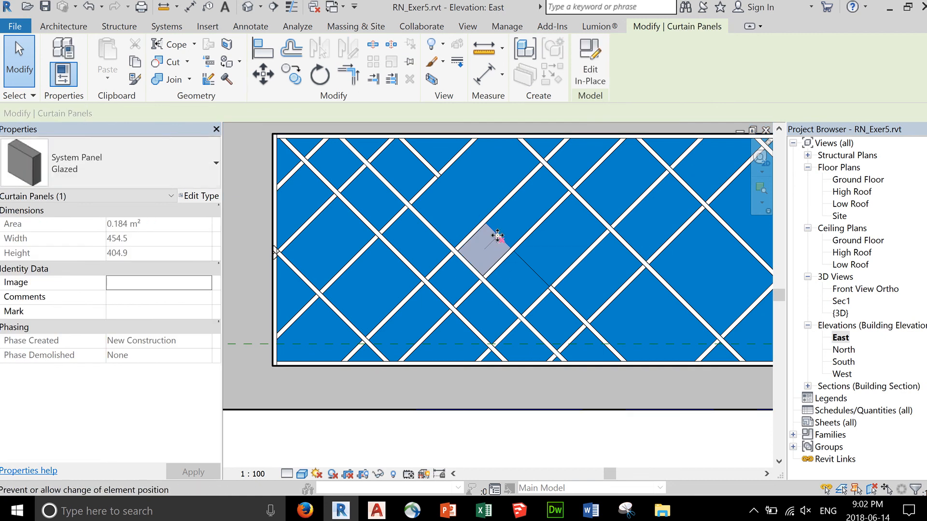
left_click(174, 176)
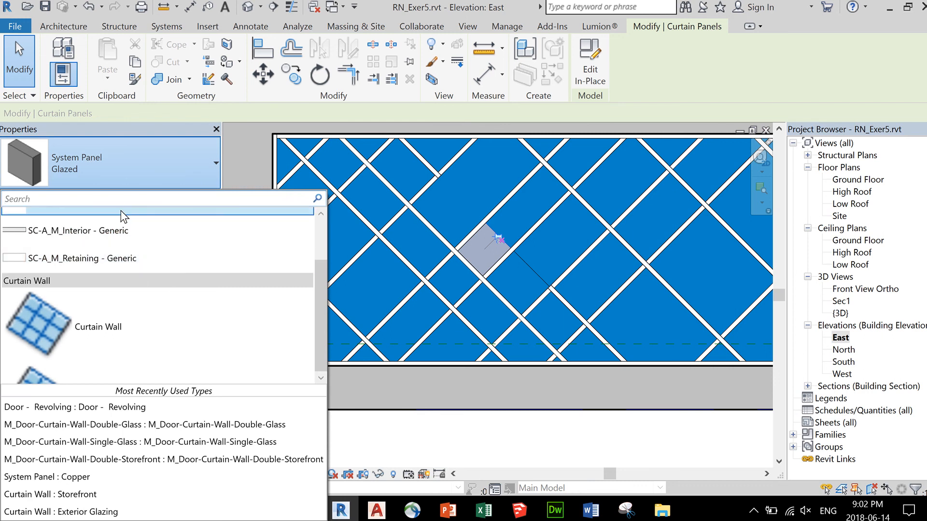
type("co")
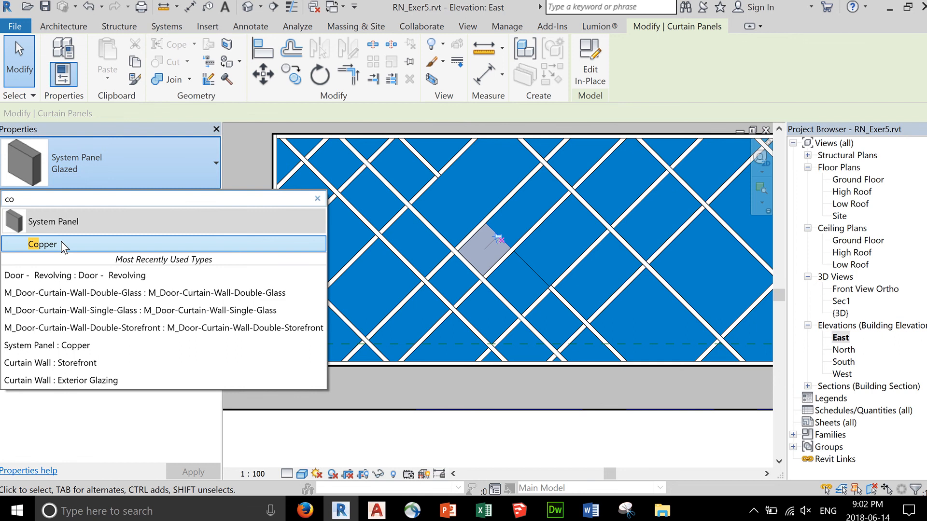
left_click(43, 244)
left_click(414, 435)
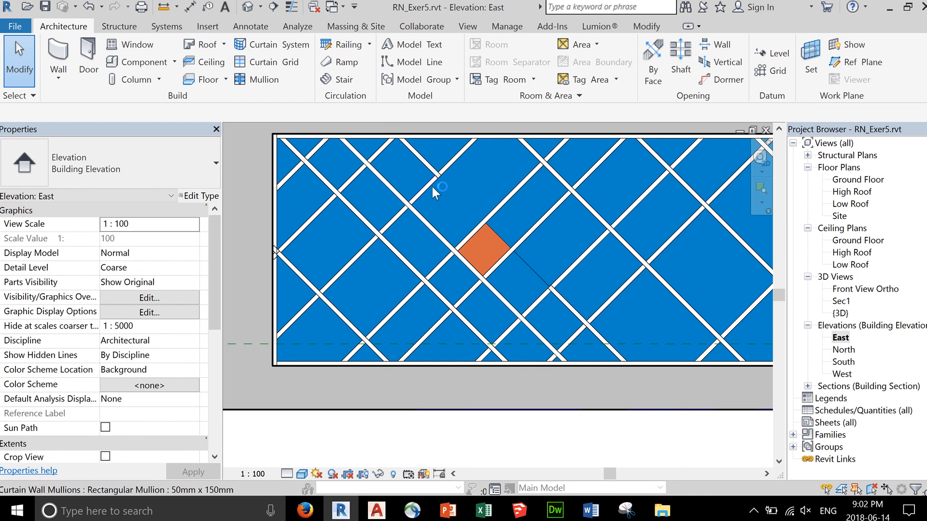
Unpin the large merged panel above the copper diamond and change its type to System Panel Copper
key("Tab")
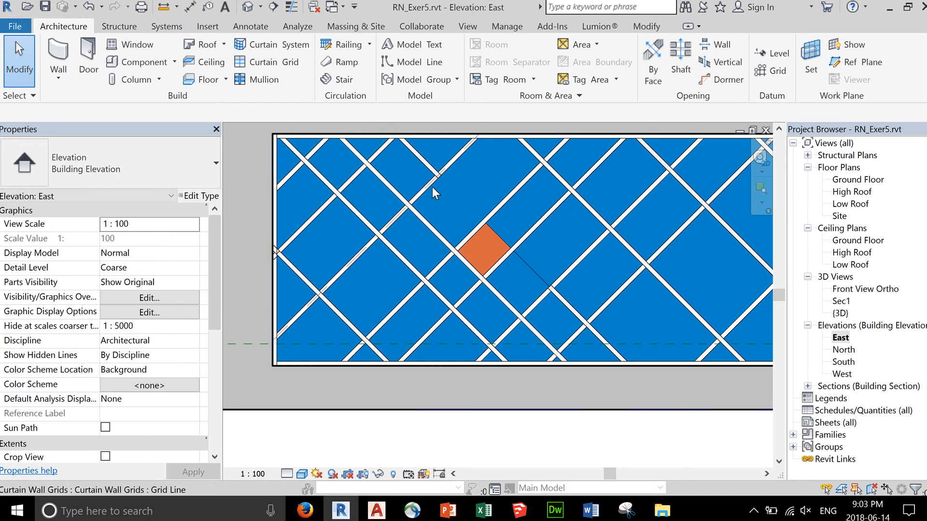
key("Tab")
left_click(433, 187)
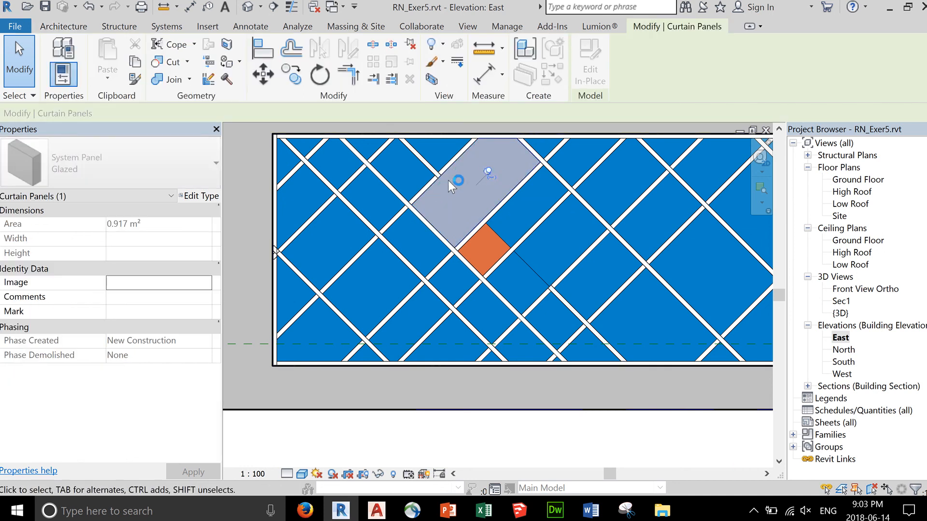
left_click(487, 174)
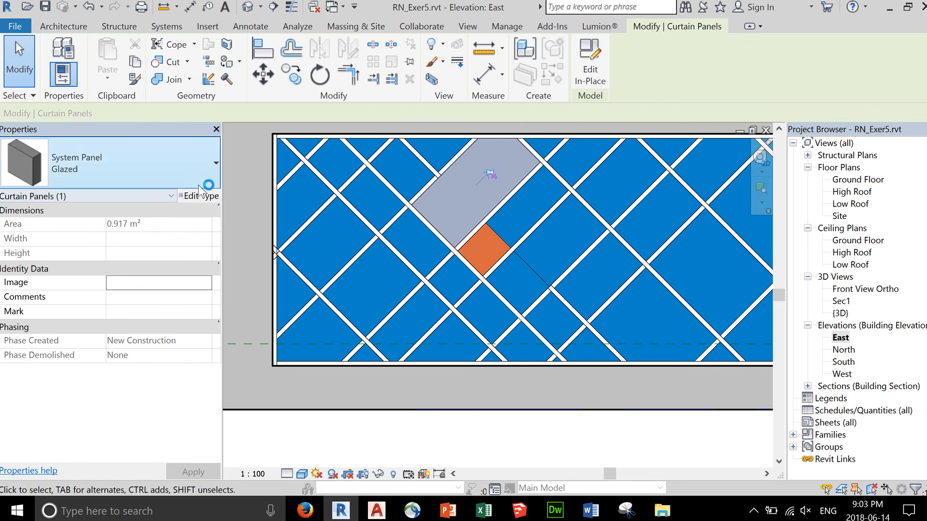
left_click(187, 170)
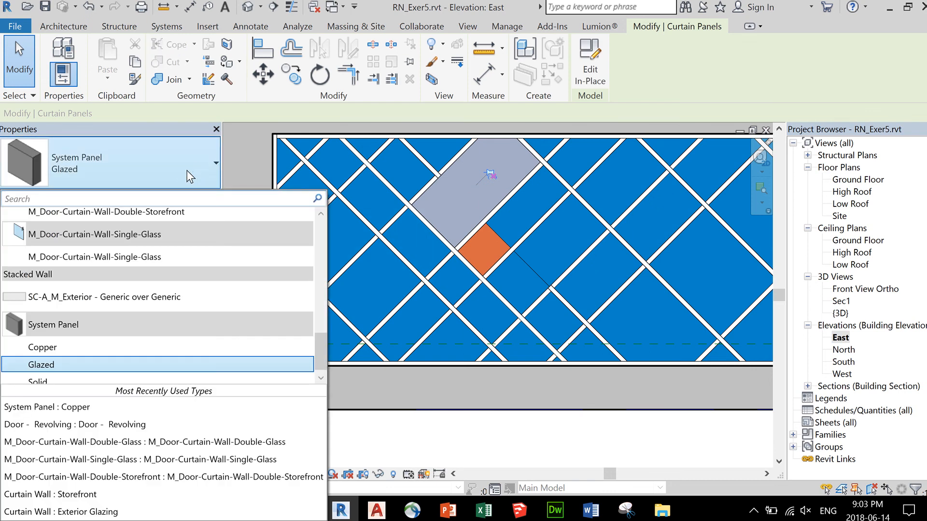
left_click(81, 347)
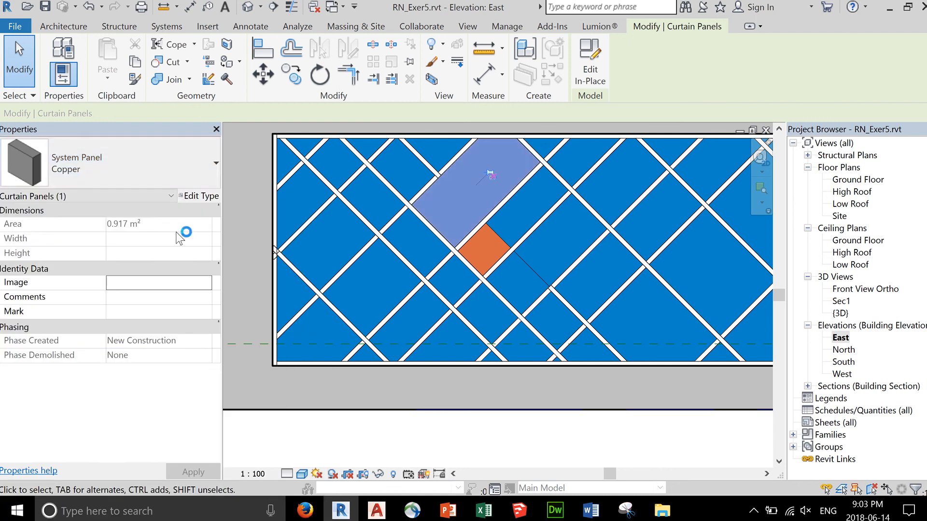
Duplicate the large panel's Copper type as Copper 2
left_click(187, 196)
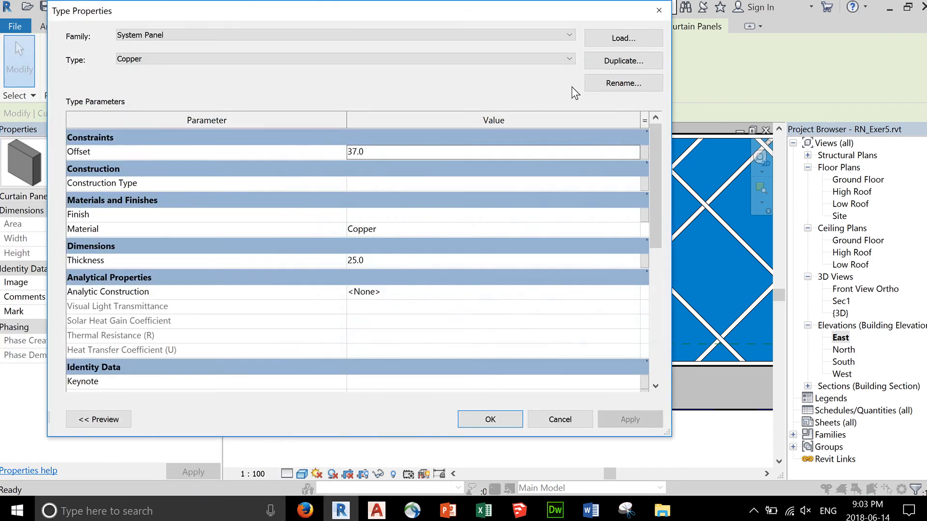
left_click(627, 62)
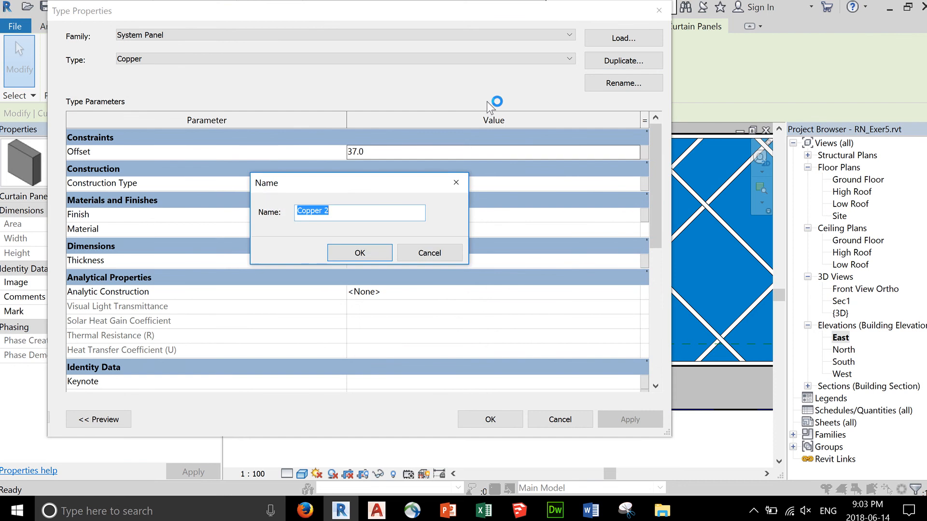
left_click(352, 254)
Set the Copper 2 panel type's material to Wood, added from the Autodesk Materials library
left_click(387, 229)
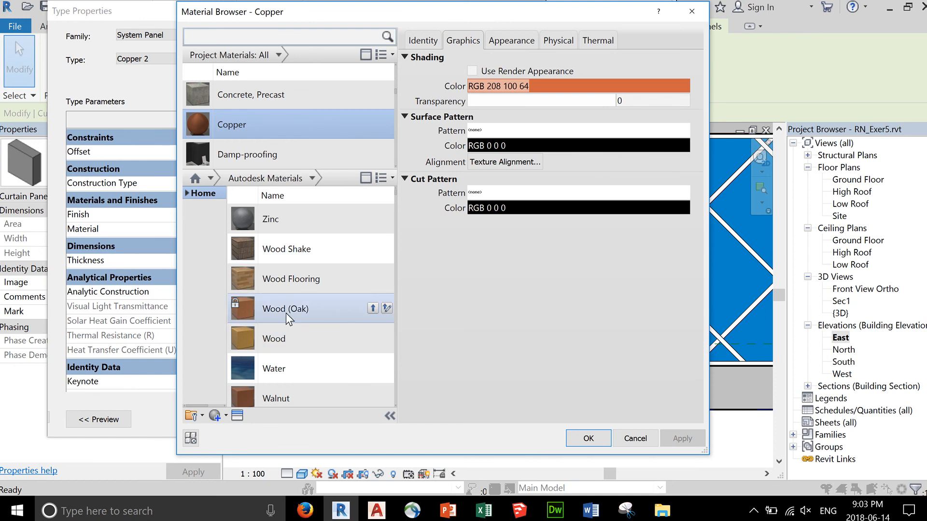
scroll(286, 312, "down", 1)
scroll(289, 317, "down", 1)
scroll(289, 314, "up", 1)
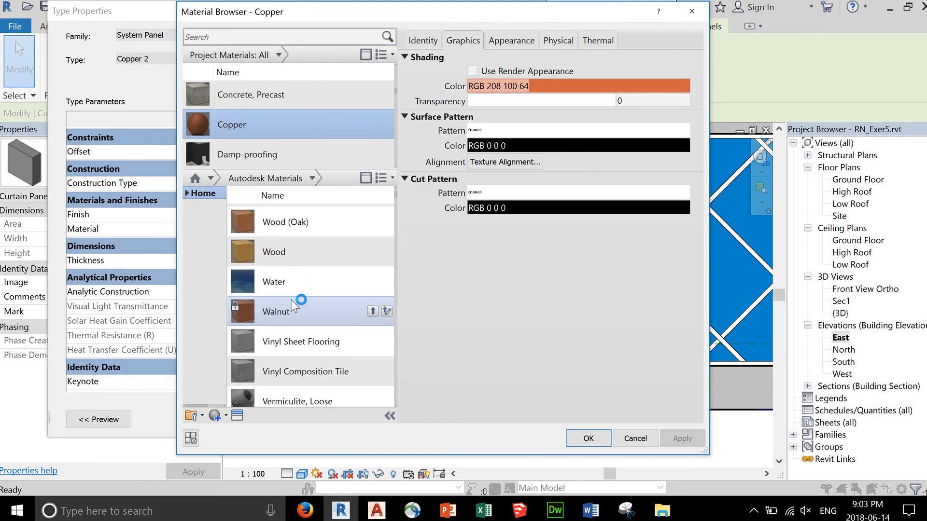
left_click(290, 257)
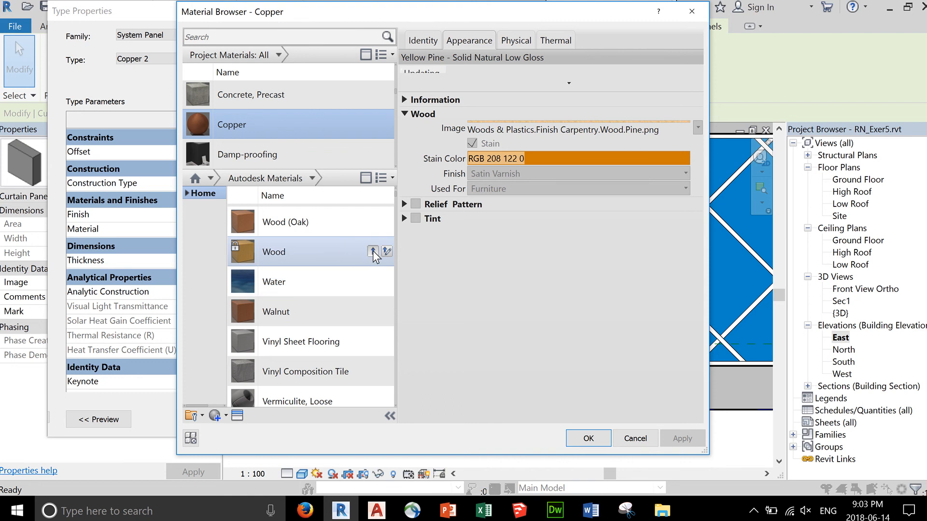
left_click(373, 251)
left_click(588, 438)
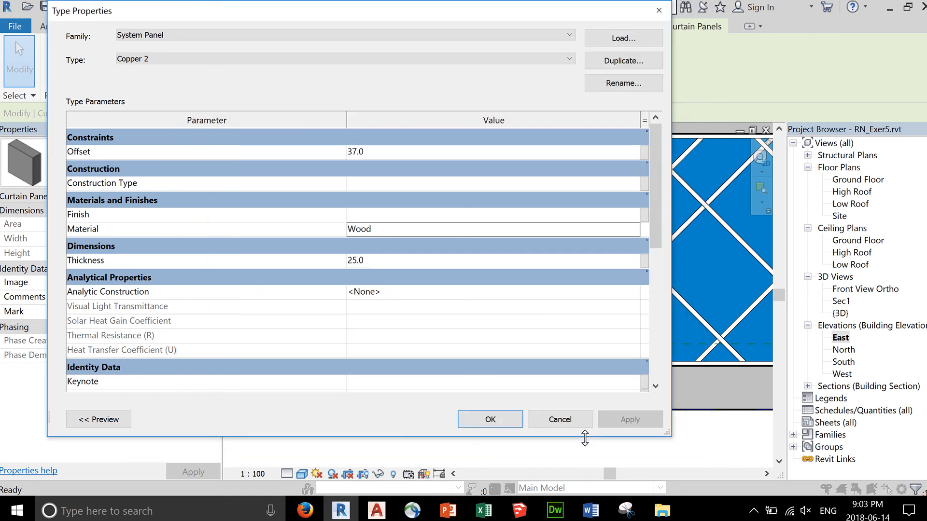
left_click(505, 426)
left_click(507, 434)
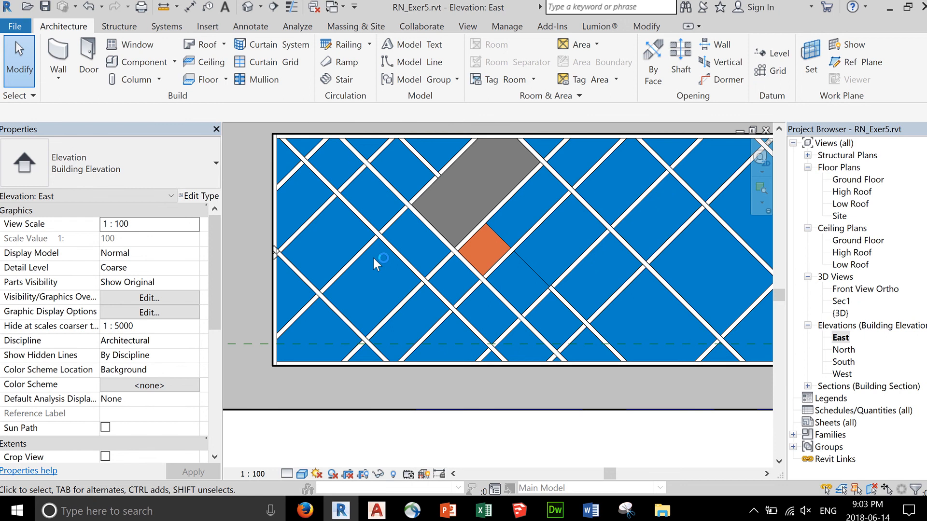
Bring the entire curtain wall and its surrounding wall into view in the East elevation
scroll(522, 323, "down", 3)
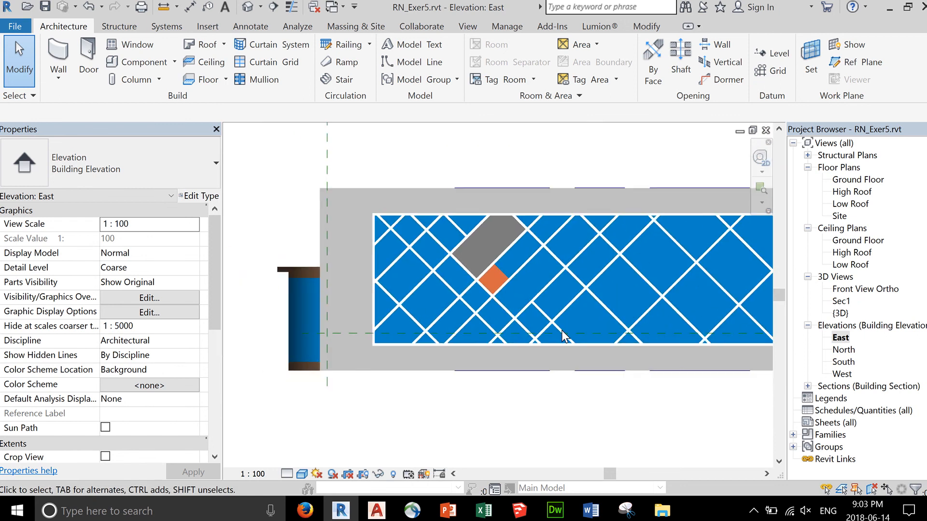
scroll(561, 331, "down", 1)
middle_click_drag(643, 355, 551, 337)
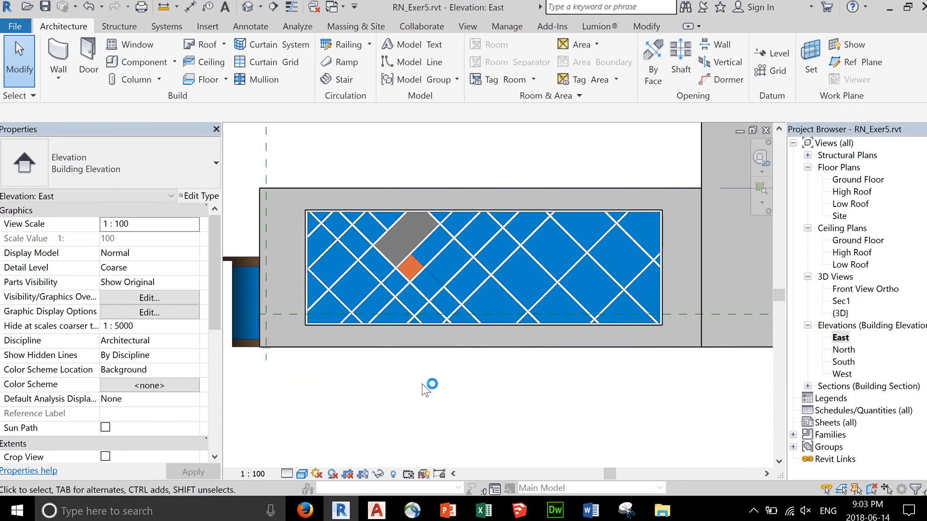